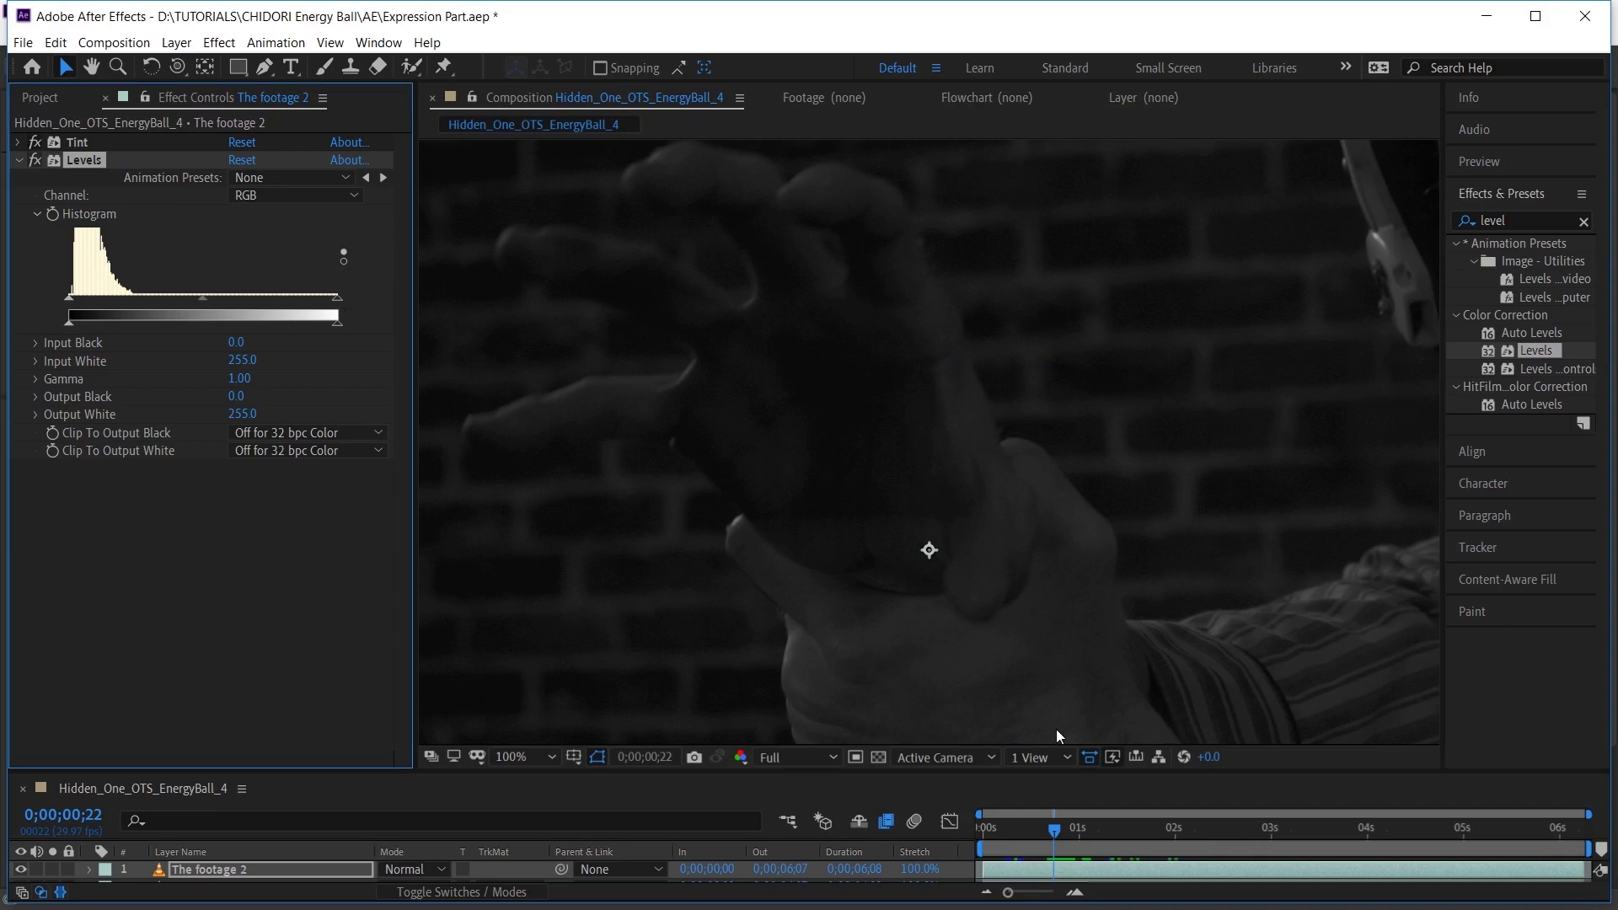
Set the Levels input black to 20 and input white to 65 on The footage 2, and preview the contrast.
{"action": "left_click_drag", "start_coordinate": [339, 300], "coordinate": [89, 300]}
{"action": "left_click", "coordinate": [1054, 829]}
{"action": "key", "text": "space"}
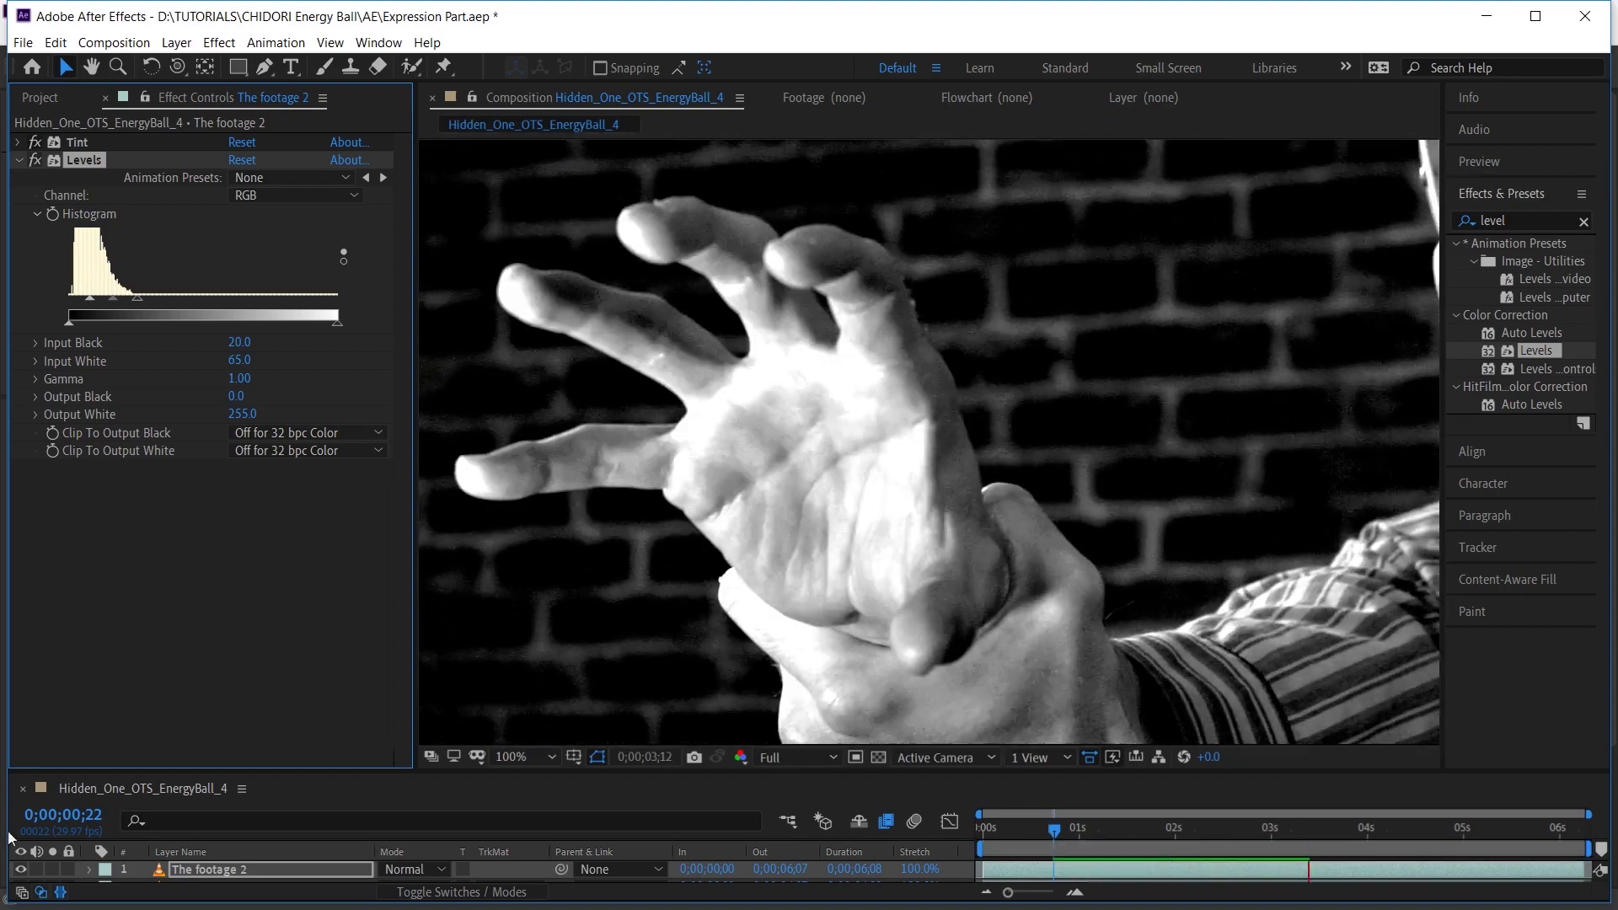
{"action": "key", "text": "space"}
Pre-compose The footage 2 layer into a new composition named Light Reference.
{"action": "left_click", "coordinate": [198, 870]}
{"action": "key", "text": "ctrl+shift+c"}
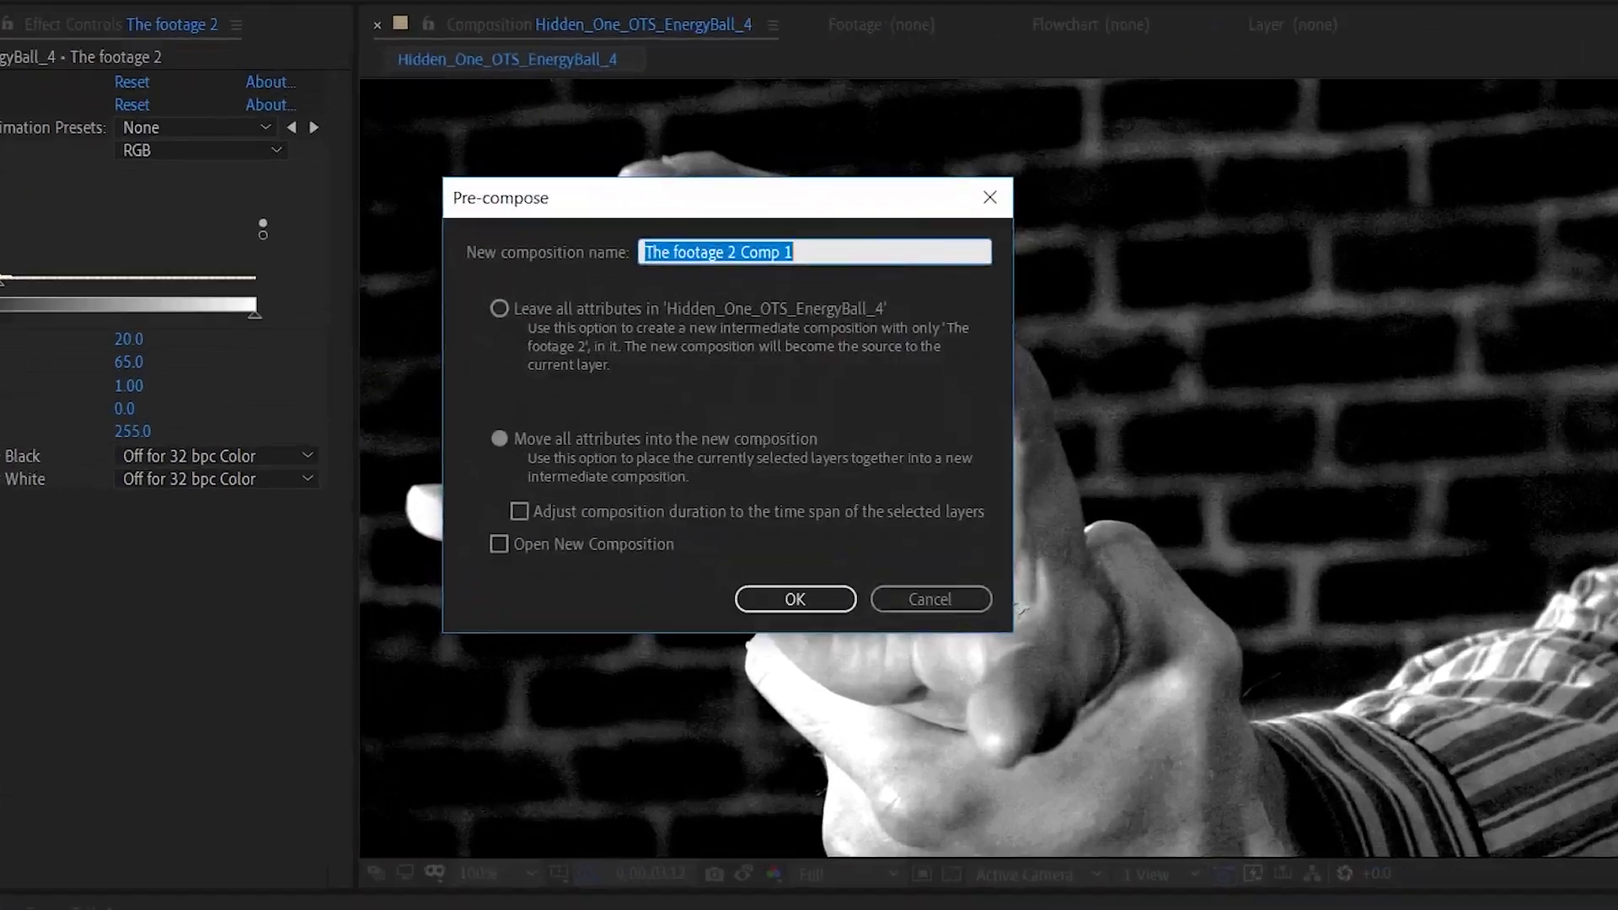
{"action": "type", "text": "Light Reference"}
{"action": "left_click", "coordinate": [1025, 821]}
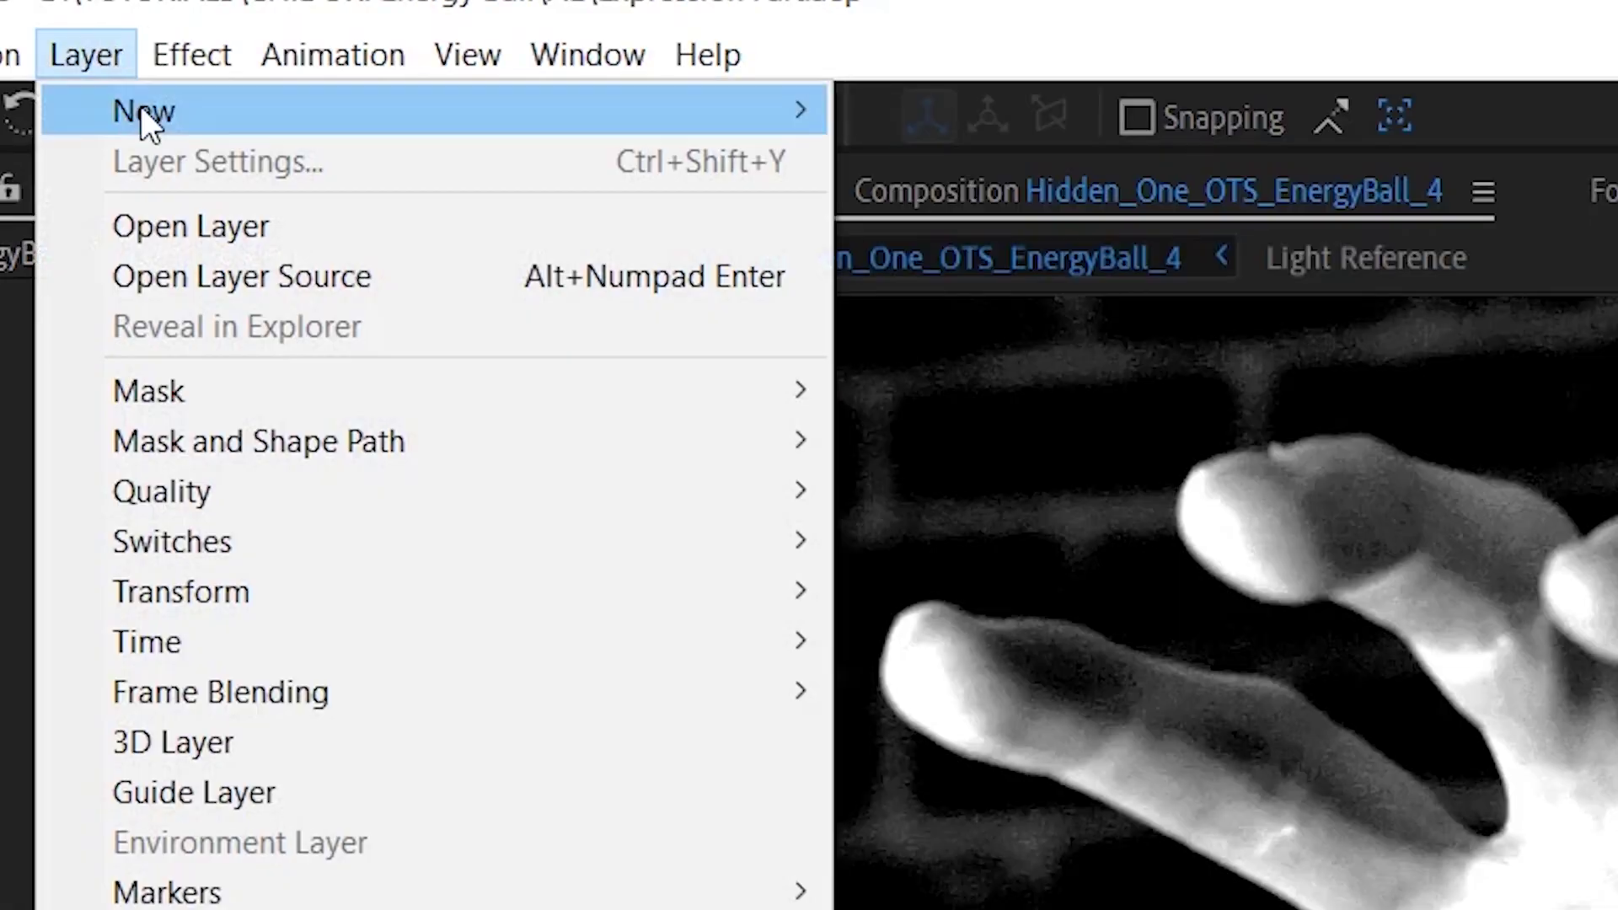
Create a null object and name it Light Reference Null.
{"action": "mouse_move", "coordinate": [143, 118]}
{"action": "left_click", "coordinate": [969, 314]}
{"action": "key", "text": "Return"}
{"action": "type", "text": "Light Reference Null"}
{"action": "key", "text": "Return"}
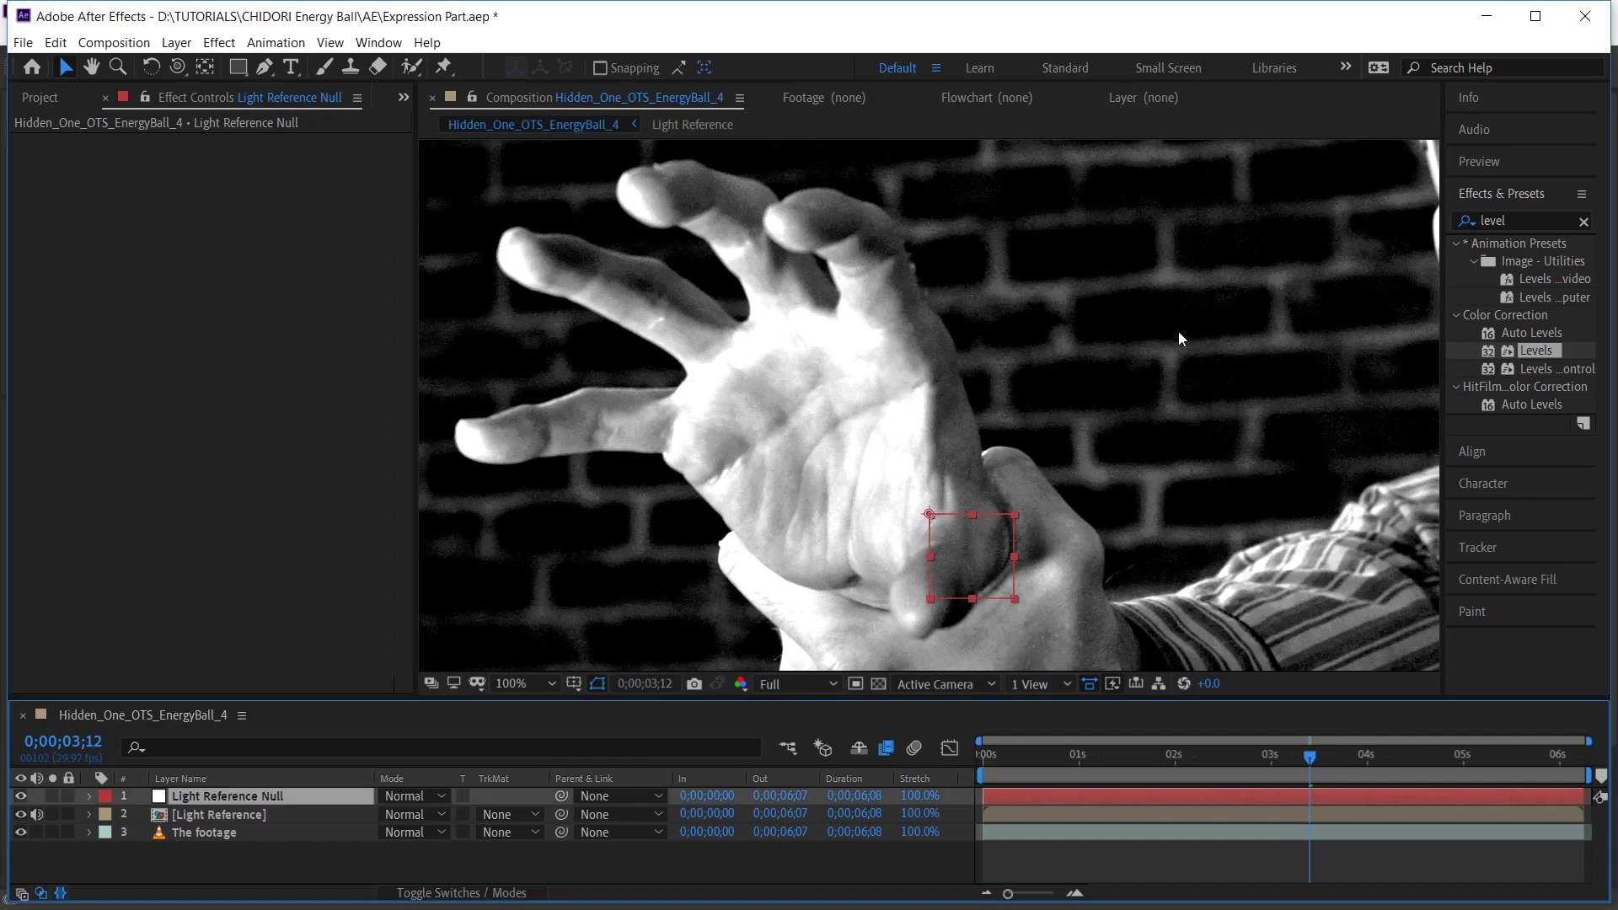
Keyframe the Light Reference Null's position through the clip so that it follows the lower part of the open palm.
{"action": "left_click_drag", "start_coordinate": [956, 558], "coordinate": [906, 509]}
{"action": "key", "text": "alt+shift+p"}
{"action": "key", "text": "Home"}
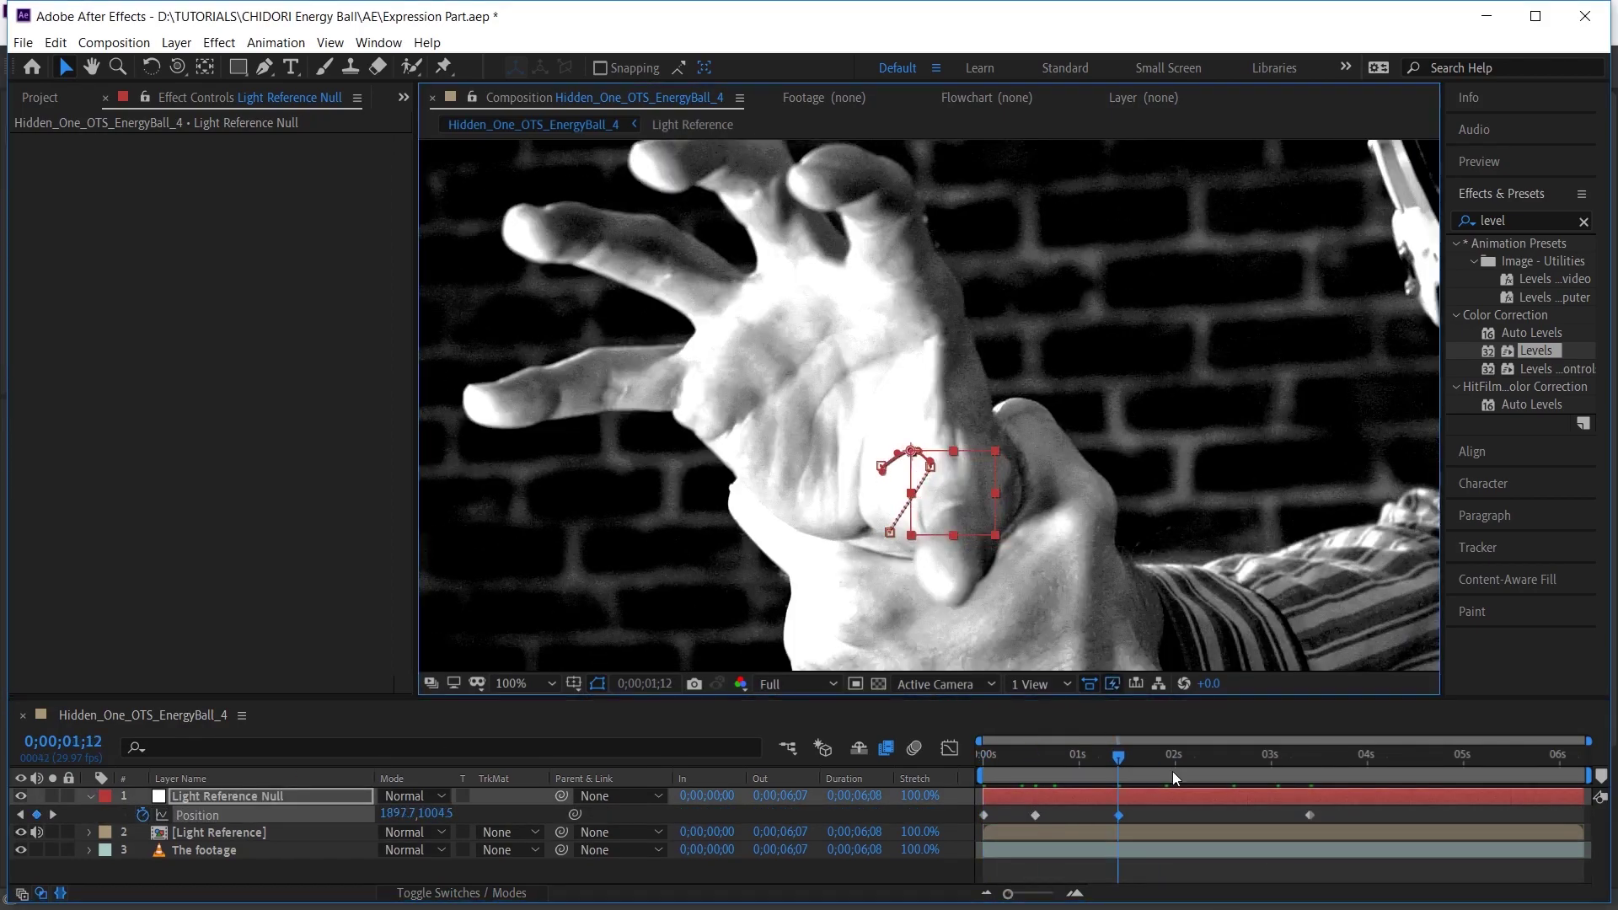
{"action": "left_click_drag", "start_coordinate": [1121, 771], "coordinate": [1267, 772]}
{"action": "left_click_drag", "start_coordinate": [945, 518], "coordinate": [909, 631]}
{"action": "left_click_drag", "start_coordinate": [1267, 770], "coordinate": [1358, 772]}
{"action": "left_click_drag", "start_coordinate": [924, 508], "coordinate": [942, 516]}
{"action": "left_click_drag", "start_coordinate": [1358, 772], "coordinate": [1408, 776]}
{"action": "left_click_drag", "start_coordinate": [942, 520], "coordinate": [940, 506]}
{"action": "left_click_drag", "start_coordinate": [1408, 771], "coordinate": [1515, 790]}
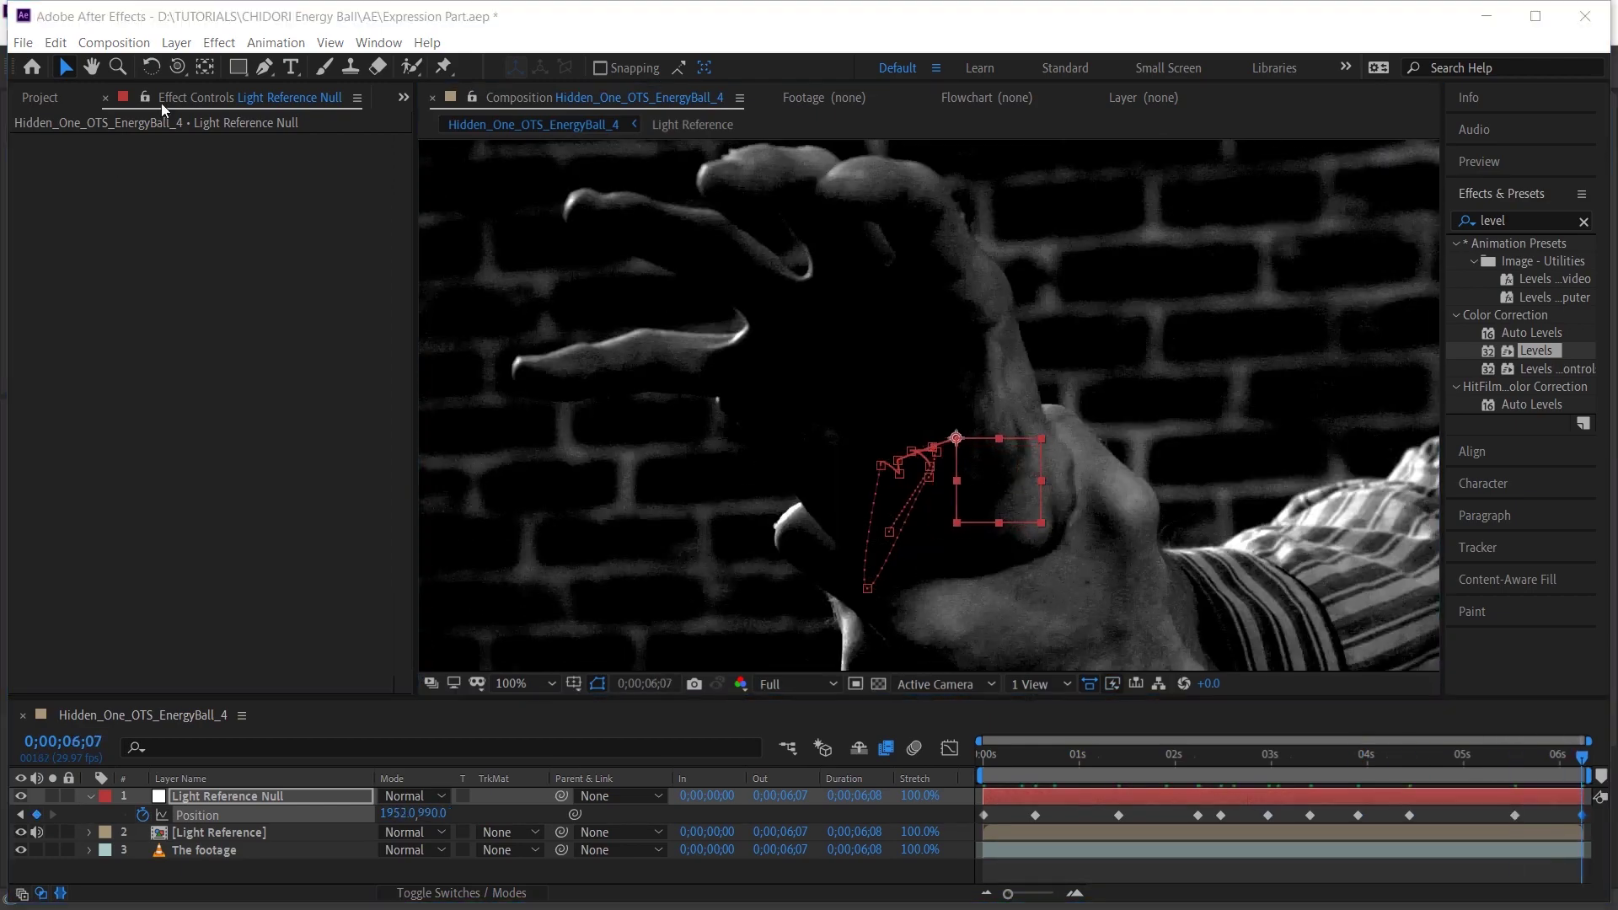
Create a new solid with the Advanced Lightning effect and set its lightning type to Strike.
{"action": "left_click", "coordinate": [181, 42]}
{"action": "mouse_move", "coordinate": [201, 68]}
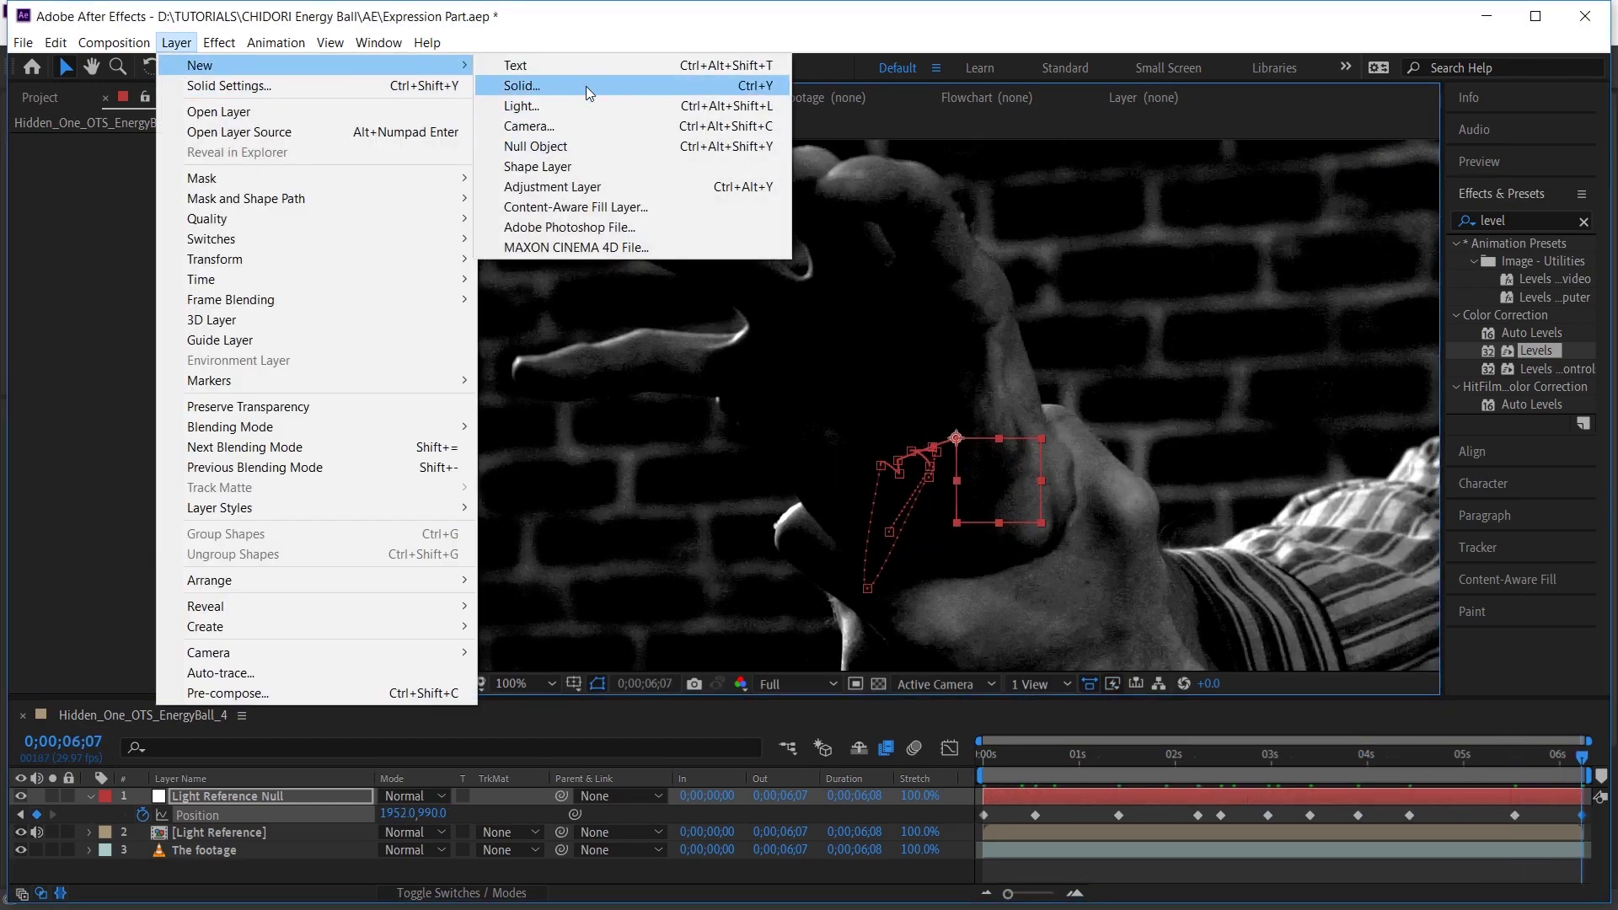
{"action": "left_click", "coordinate": [522, 85]}
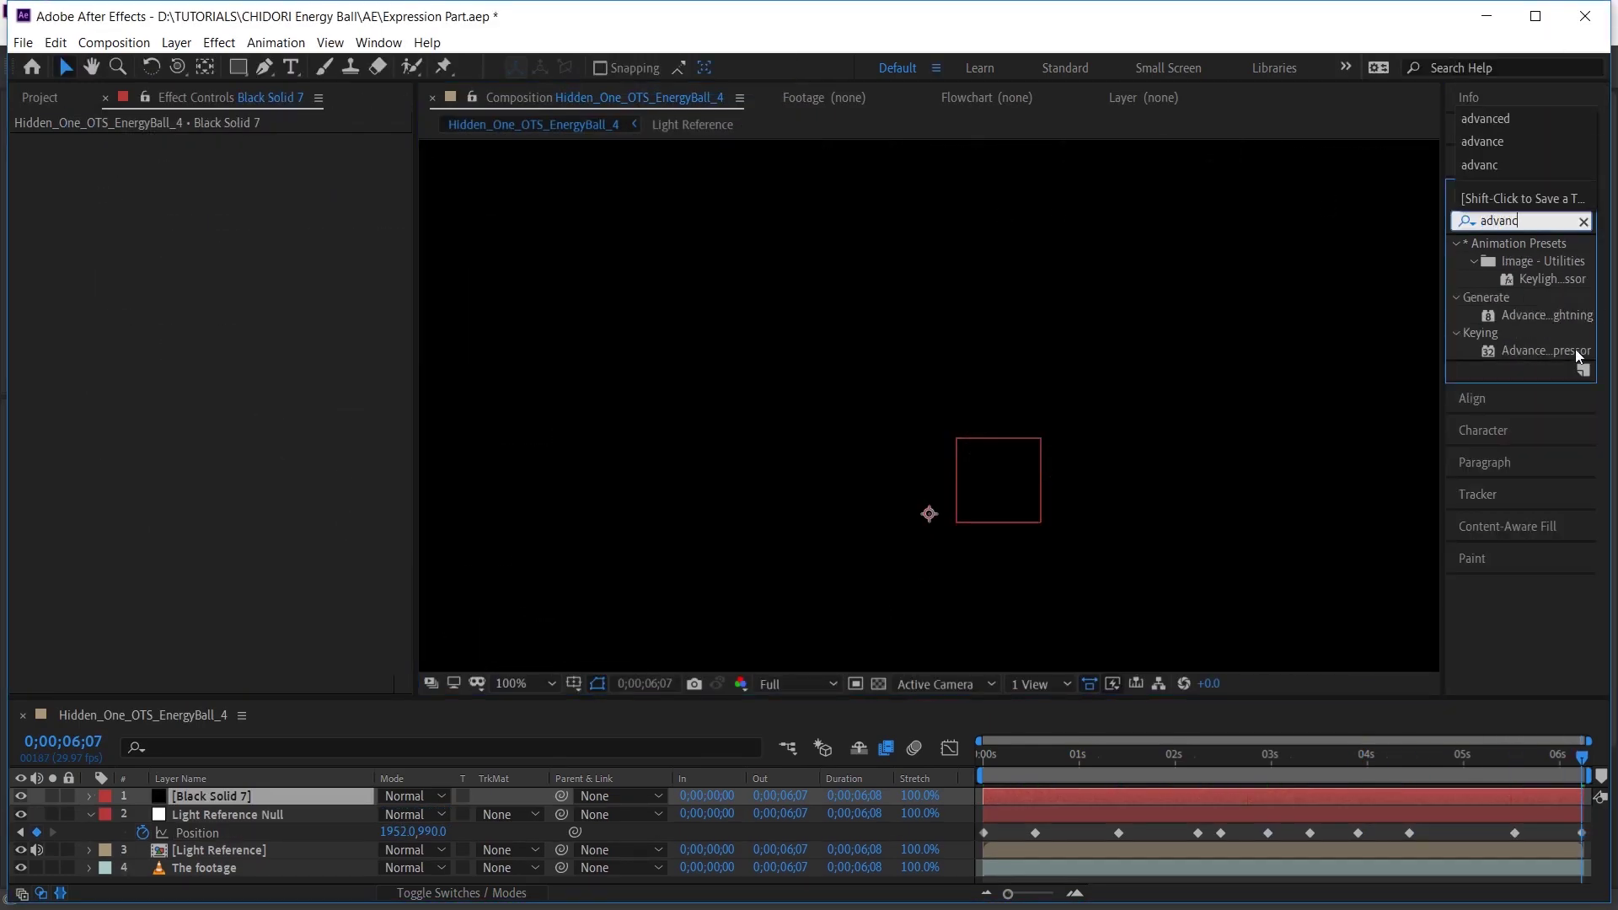
{"action": "left_click_drag", "start_coordinate": [1542, 314], "coordinate": [1104, 791]}
{"action": "left_click", "coordinate": [286, 175]}
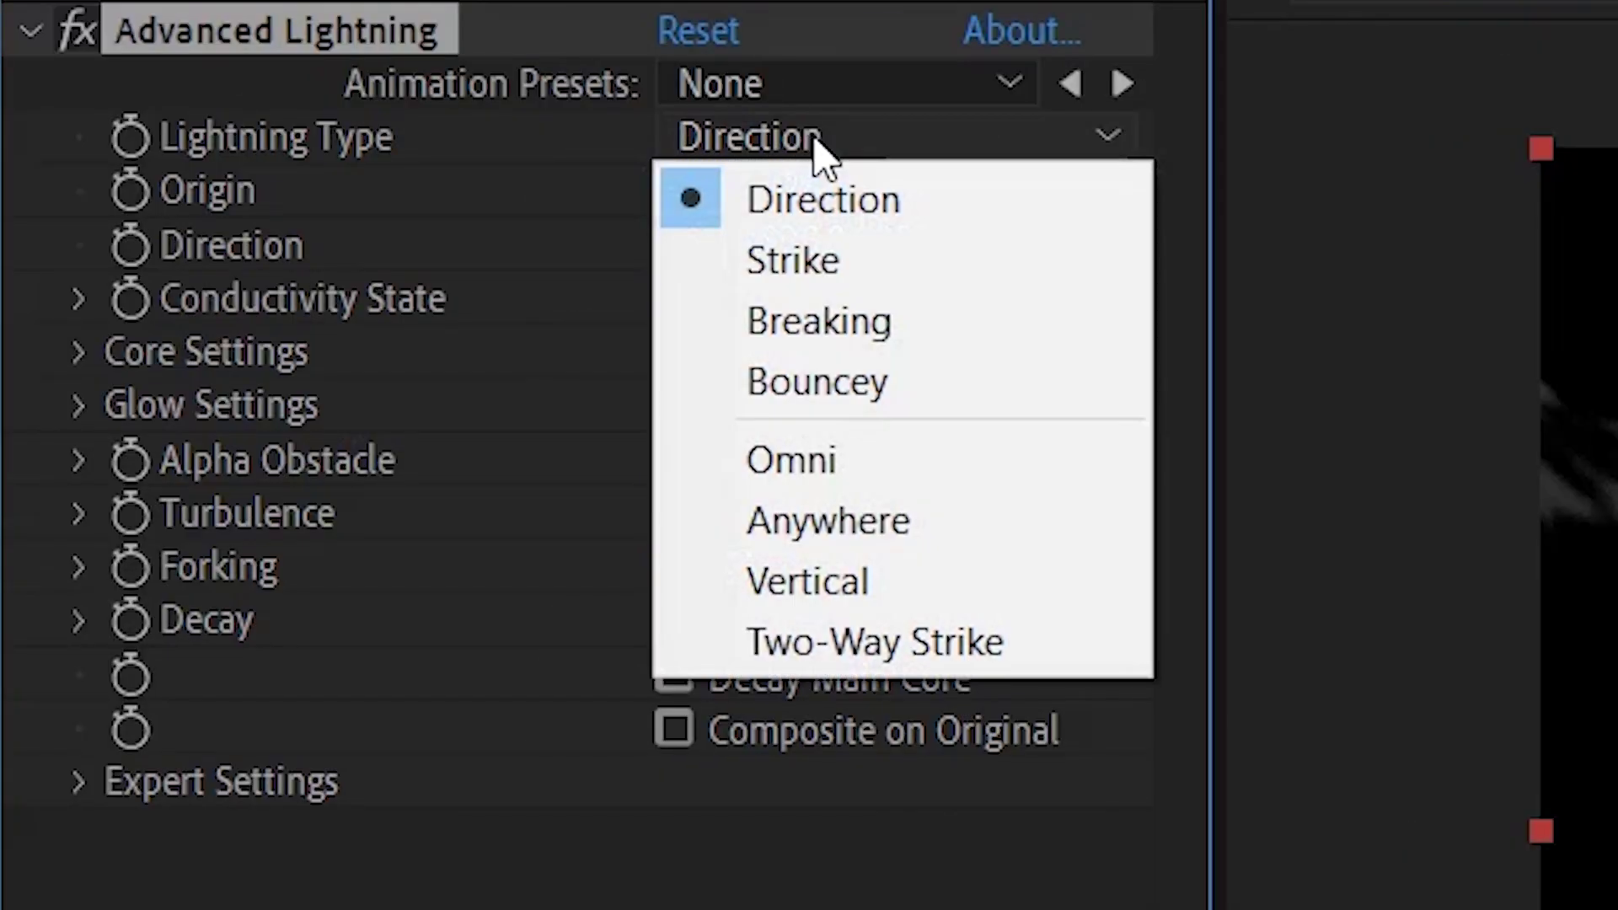
{"action": "left_click", "coordinate": [816, 255]}
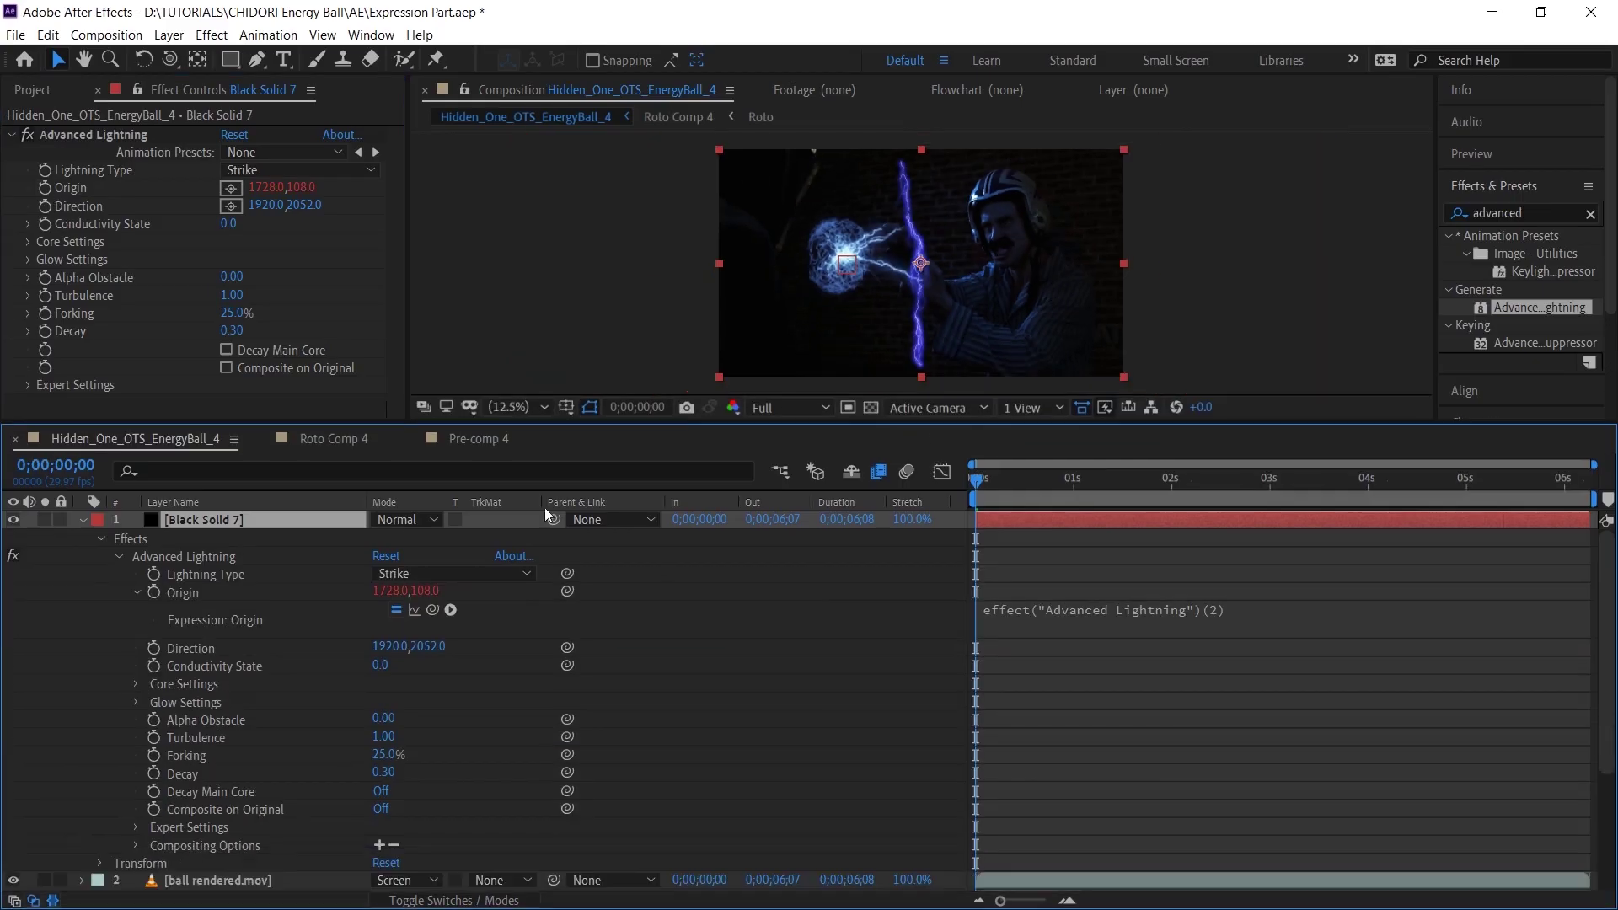
Link the lightning's origin to Null 23's position and place its direction point at about 3880, 1924.
{"action": "scroll", "coordinate": [539, 641], "scroll_direction": "down", "scroll_amount": 2}
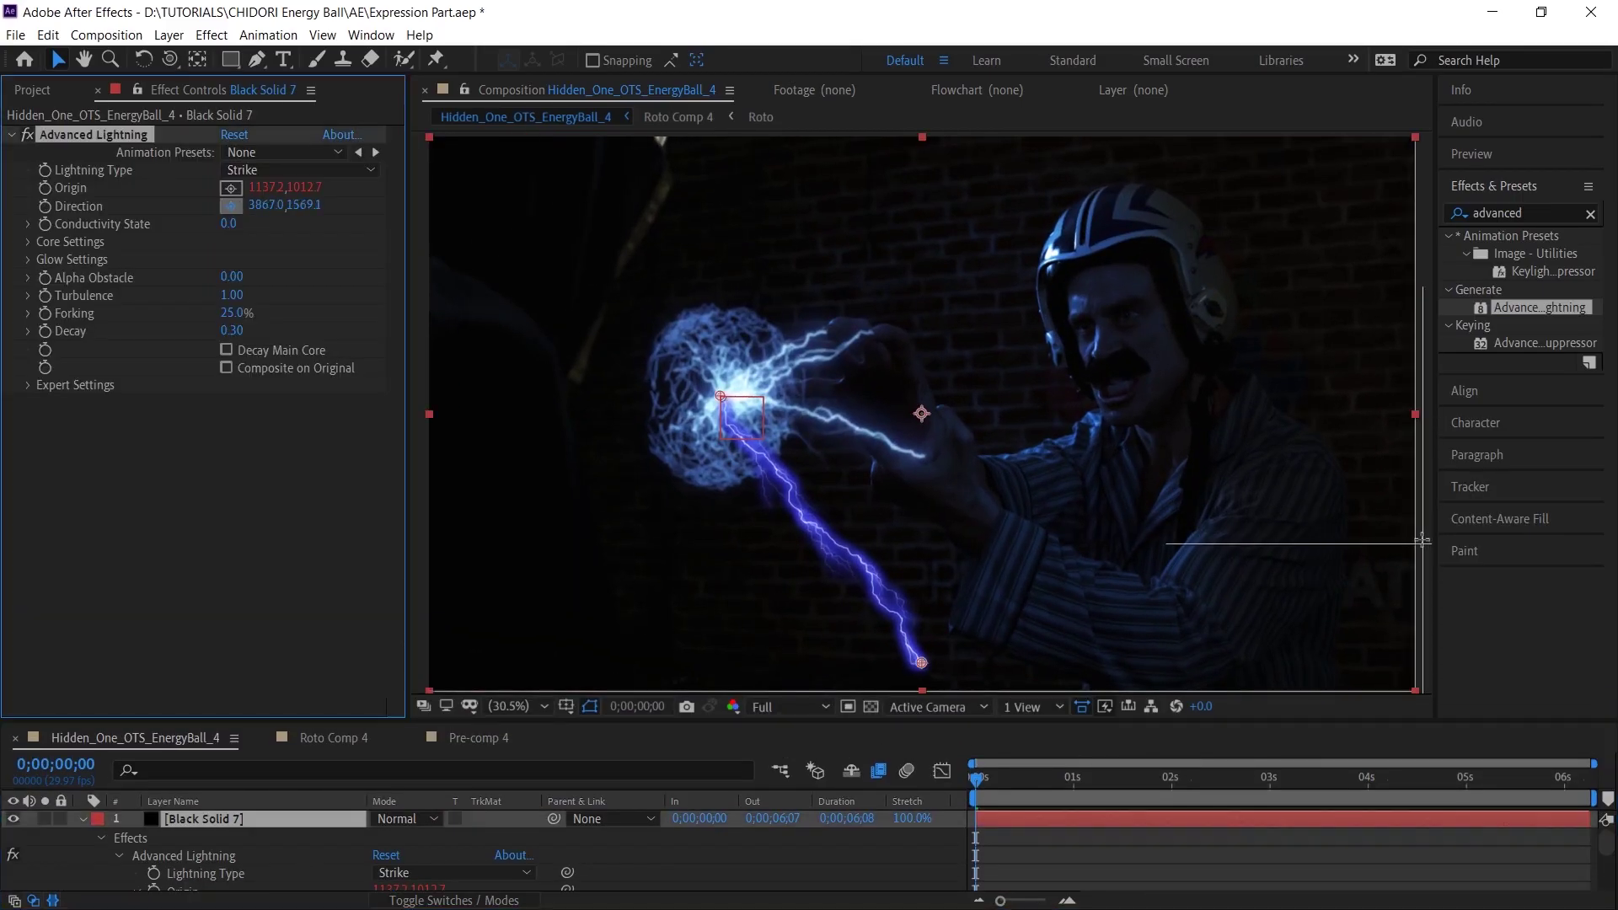
{"action": "left_click_drag", "start_coordinate": [1382, 602], "coordinate": [1428, 636]}
Reduce the lightning's Glow Radius to 0.
{"action": "left_click", "coordinate": [28, 259]}
{"action": "left_click", "coordinate": [48, 277]}
{"action": "left_click_drag", "start_coordinate": [183, 307], "coordinate": [71, 310]}
{"action": "left_click", "coordinate": [230, 278]}
{"action": "type", "text": "0"}
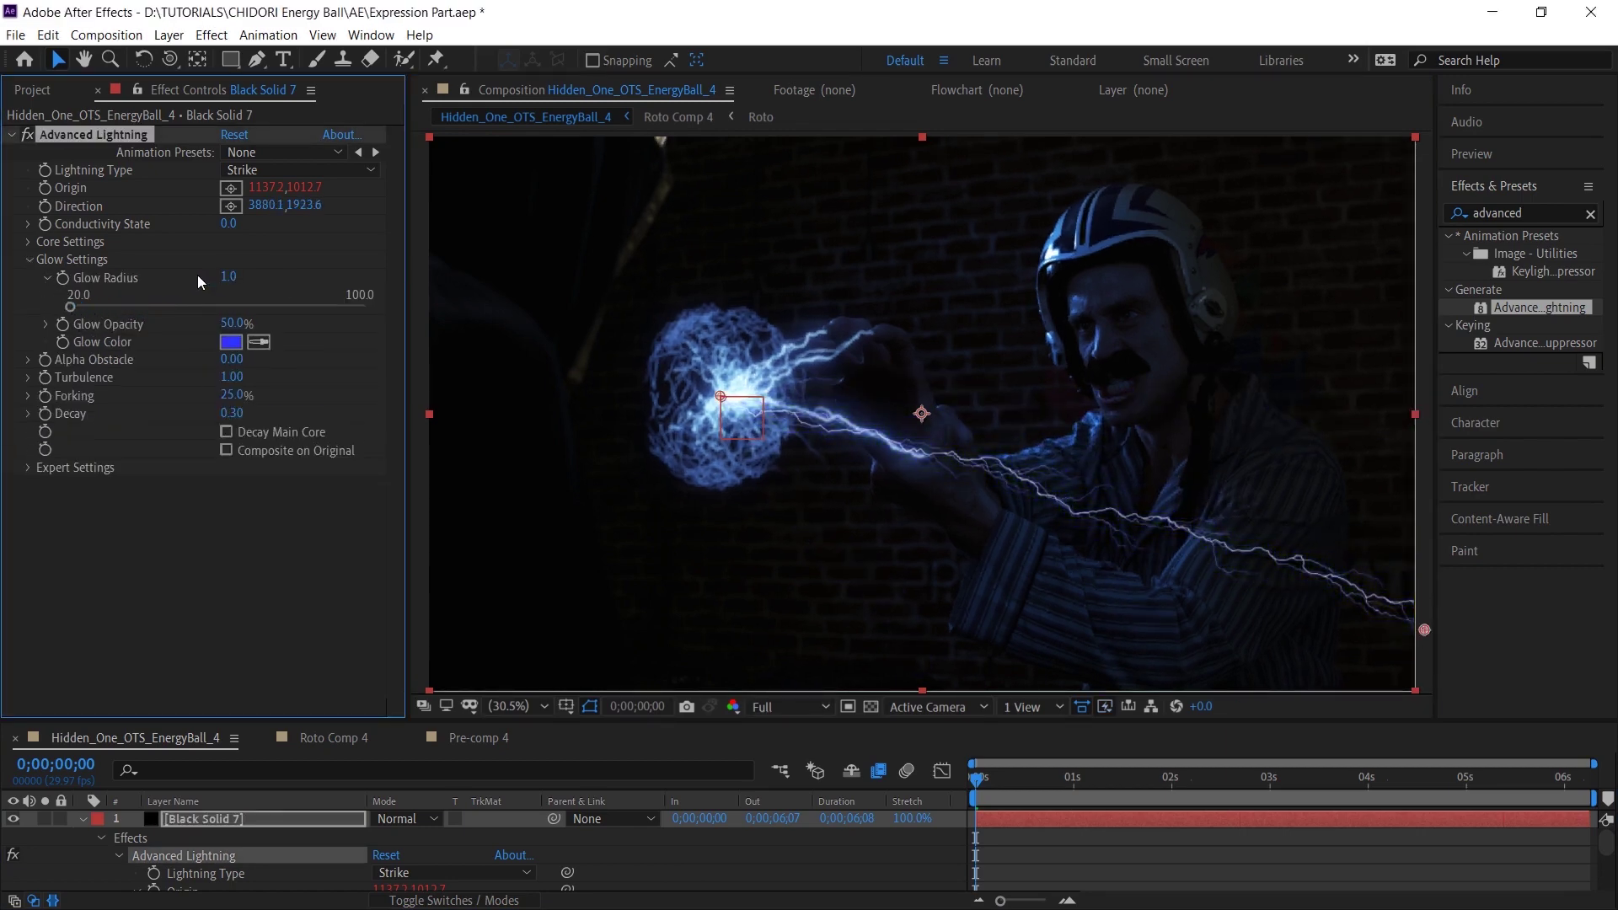
Enable an expression on the lightning's Core Radius and make room in the timeline for editing it.
{"action": "left_click", "coordinate": [30, 259]}
{"action": "left_click", "coordinate": [29, 242]}
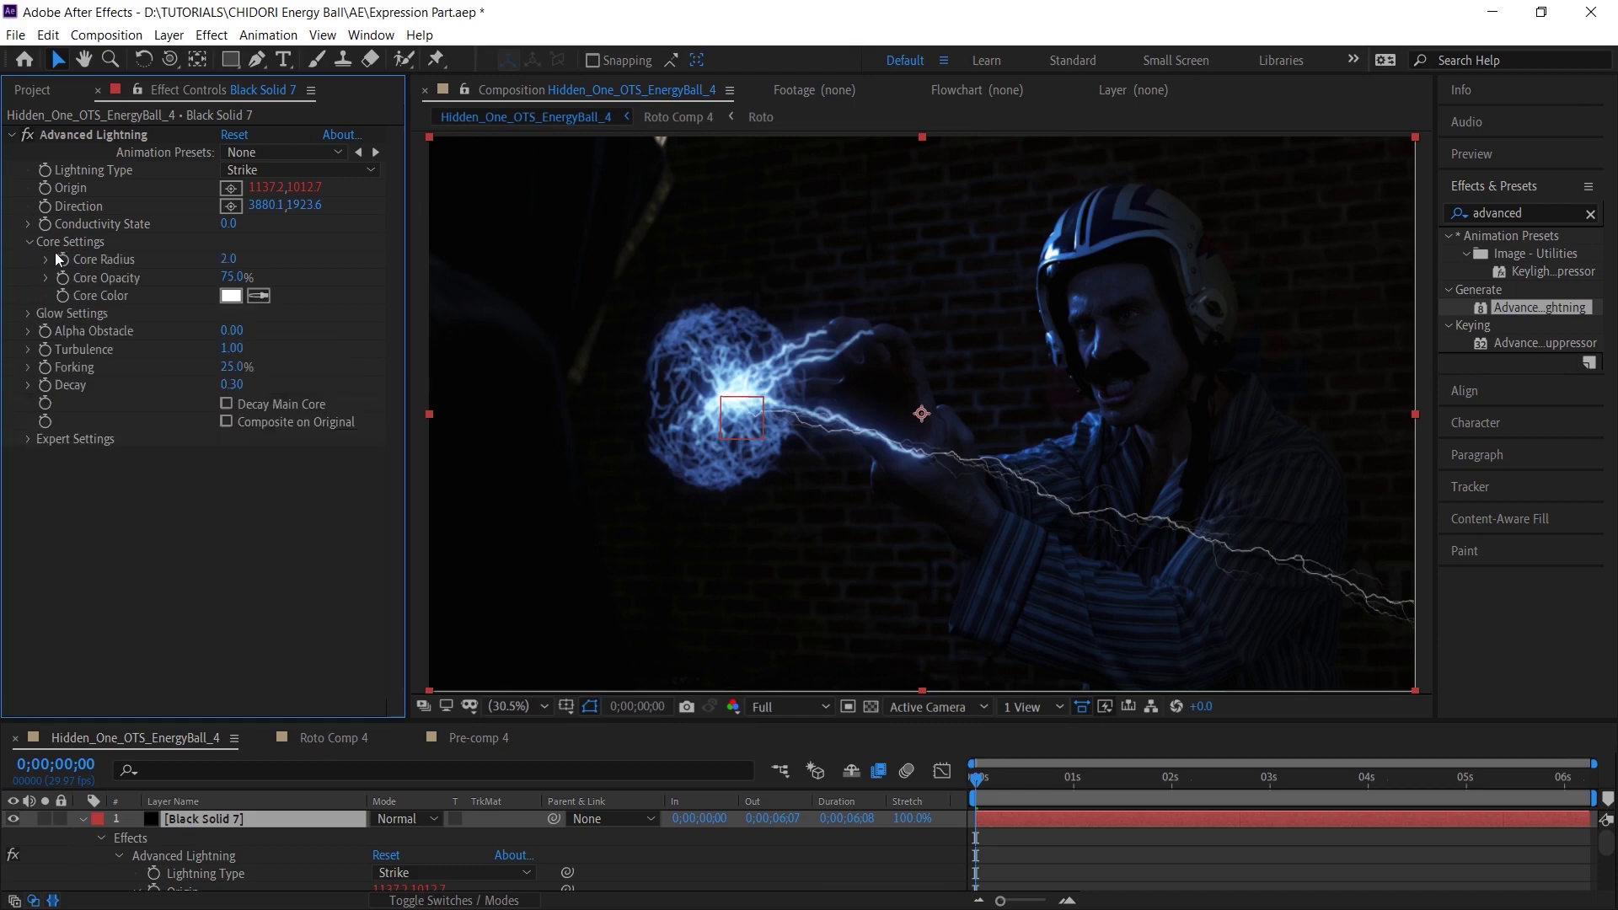
{"action": "left_click", "coordinate": [64, 257], "text": "alt"}
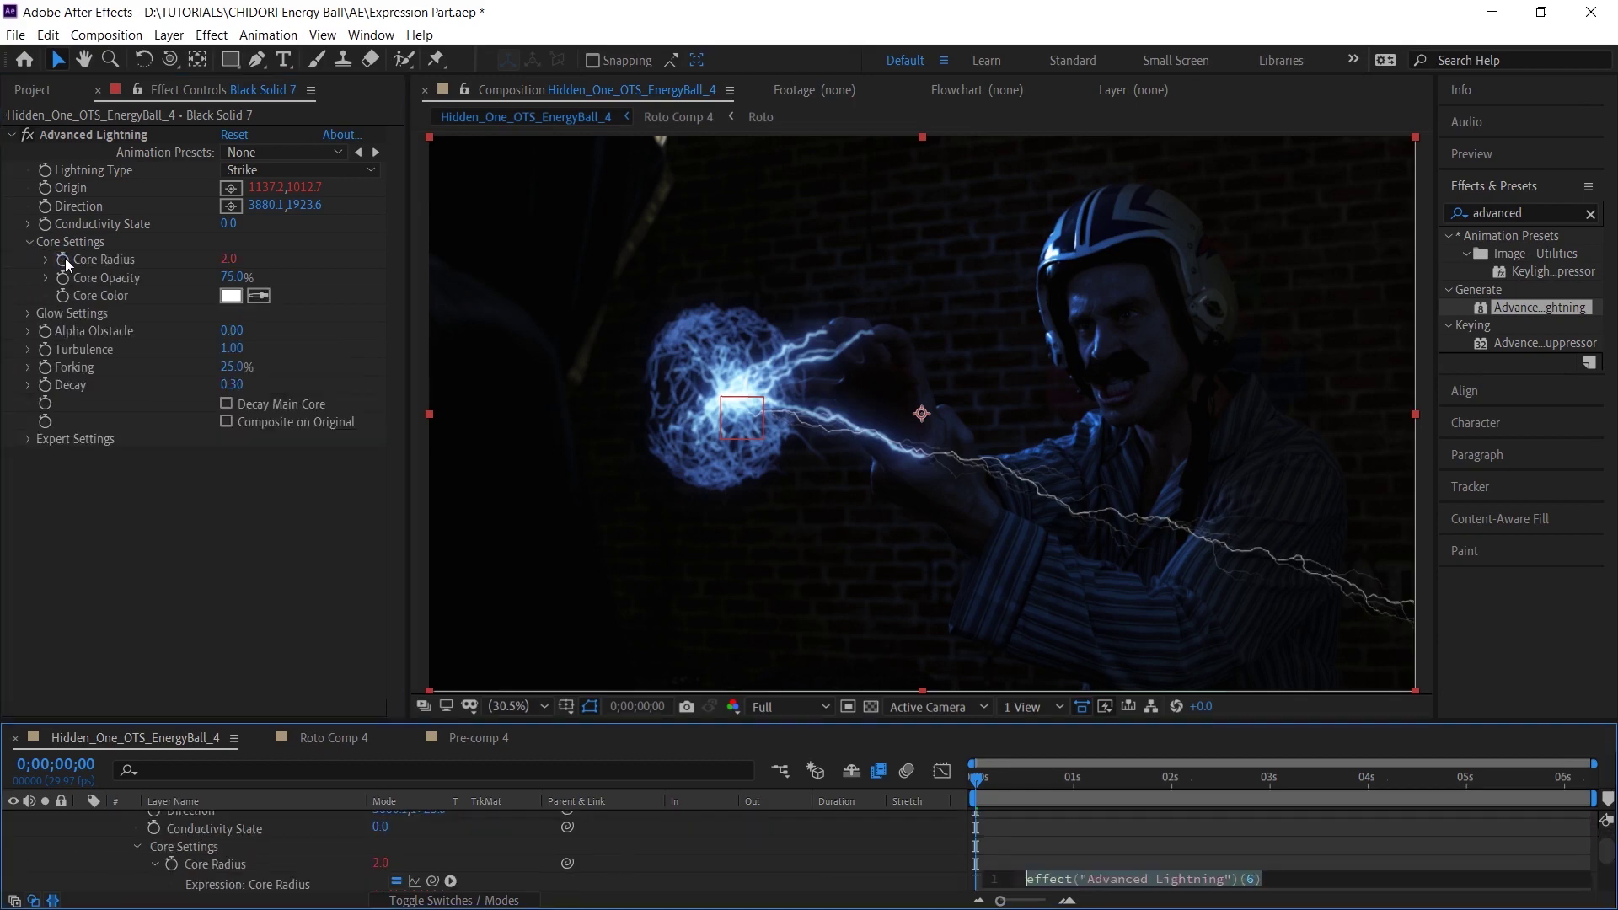
{"action": "left_click_drag", "start_coordinate": [1008, 721], "coordinate": [1017, 347]}
{"action": "left_click", "coordinate": [1029, 516]}
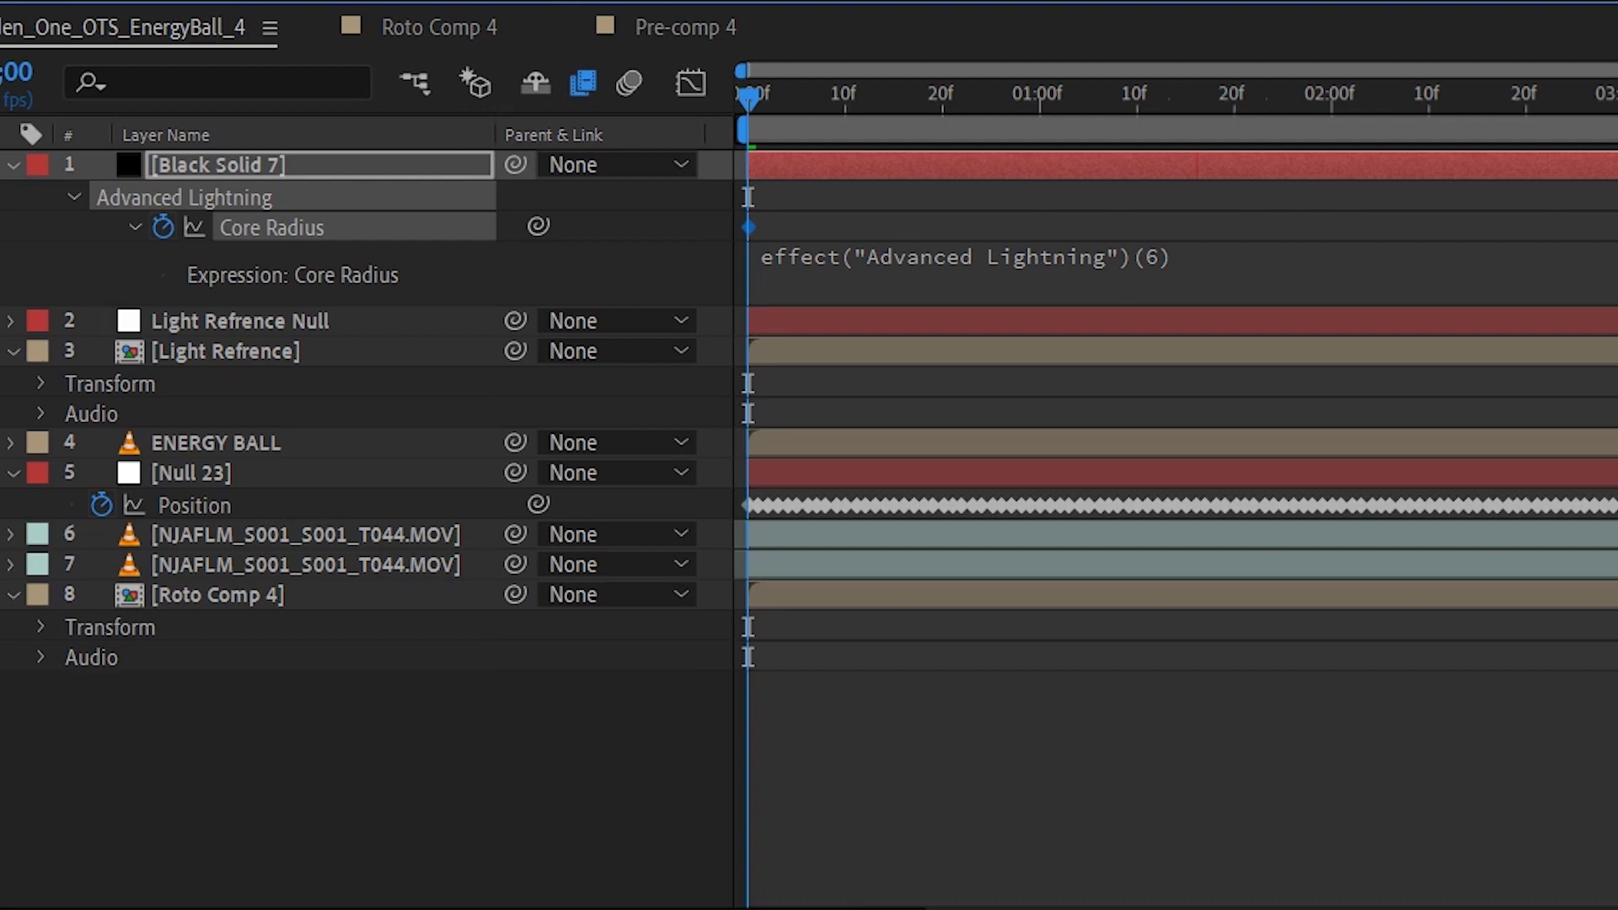
Replace the Core Radius expression with target = thisComp.layer("Light Refrence"); by referencing the Light Reference layer.
{"action": "left_click", "coordinate": [902, 256]}
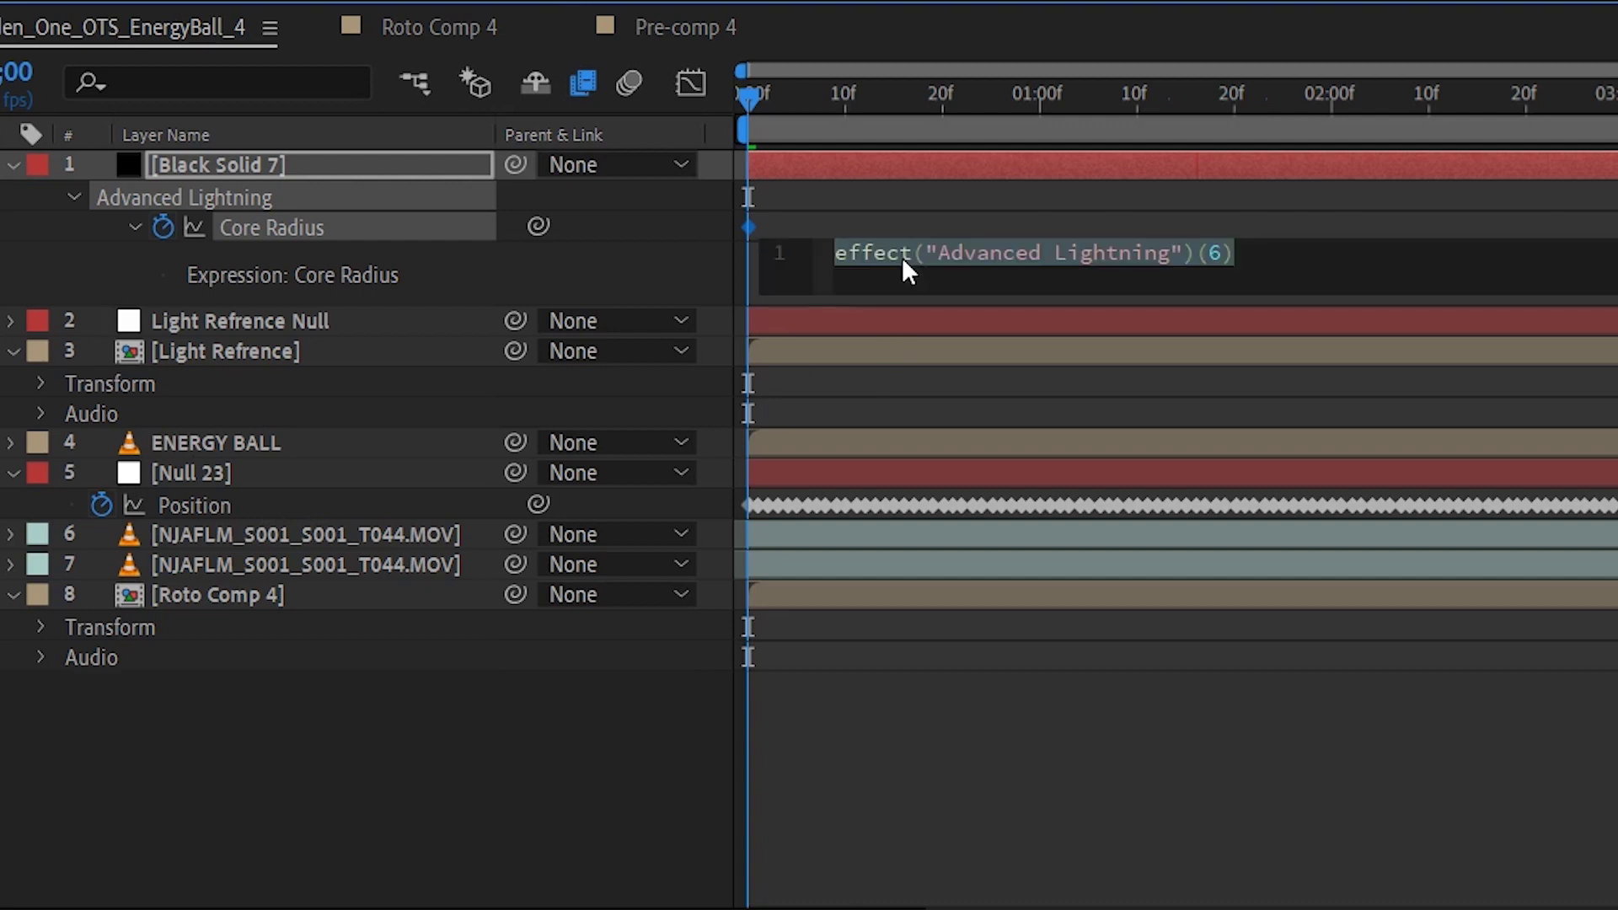
{"action": "type", "text": "target ="}
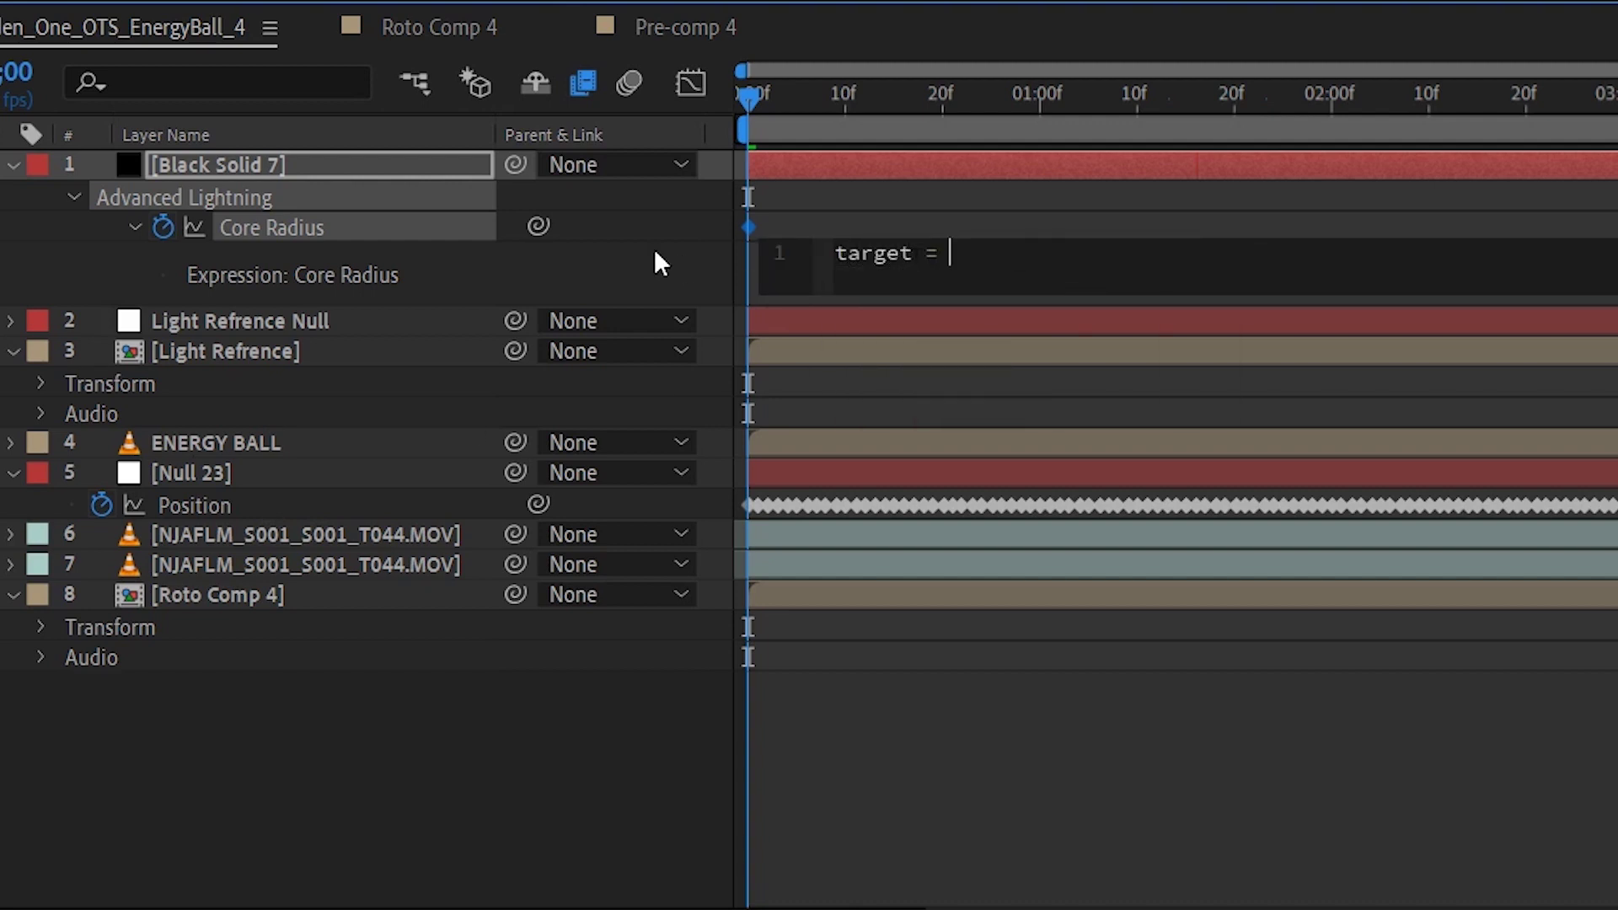
{"action": "left_click_drag", "start_coordinate": [536, 227], "coordinate": [320, 345]}
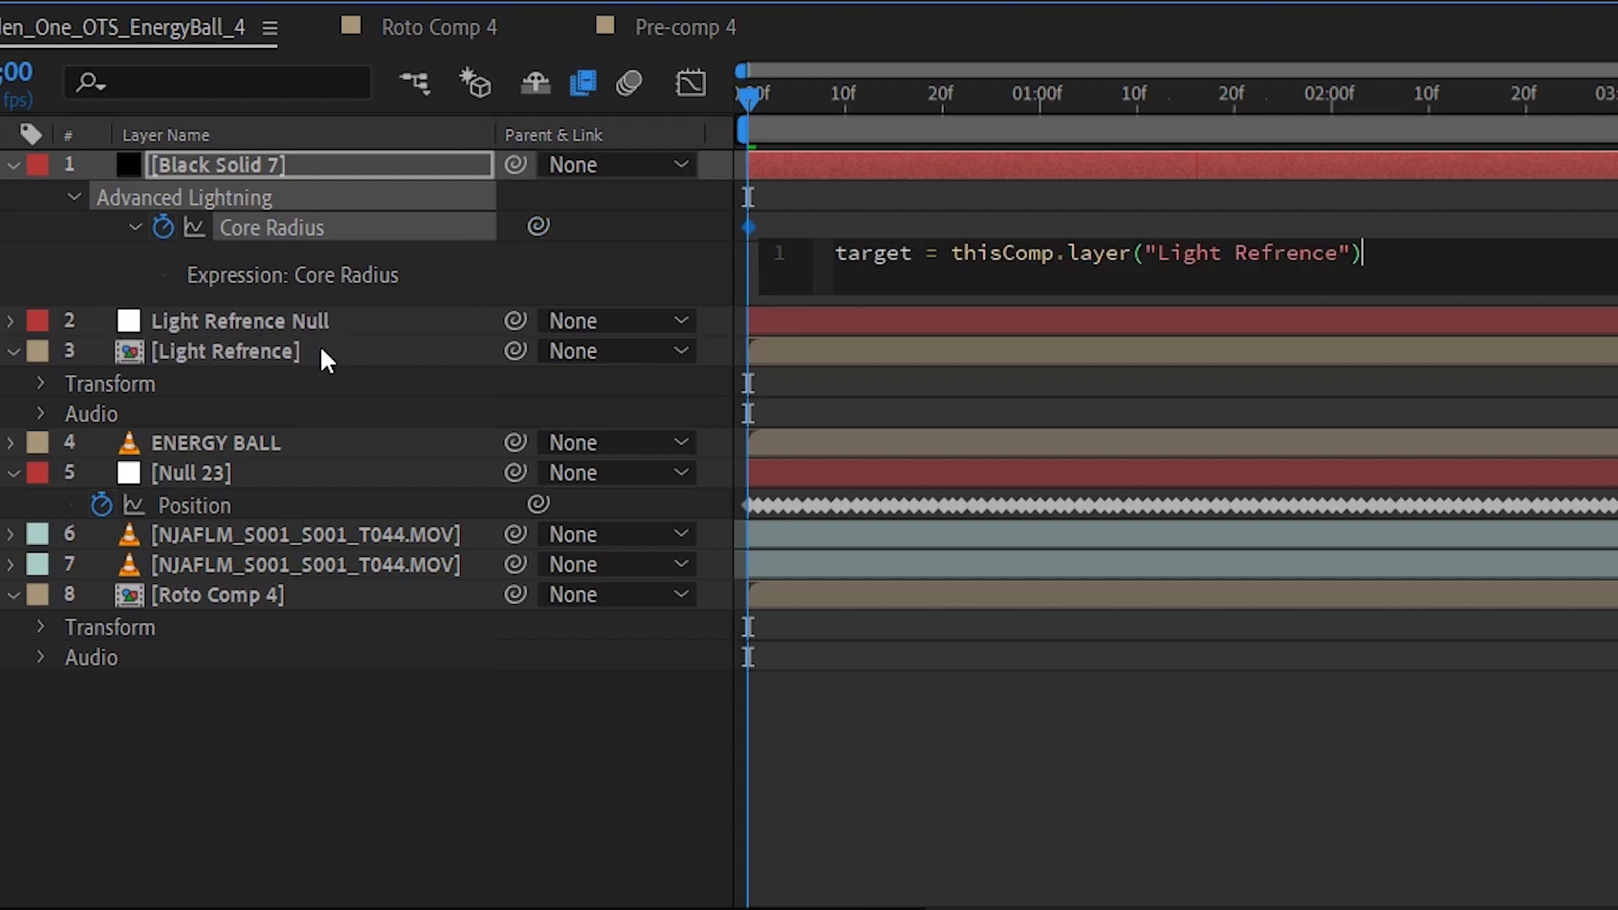
{"action": "type", "text": ";"}
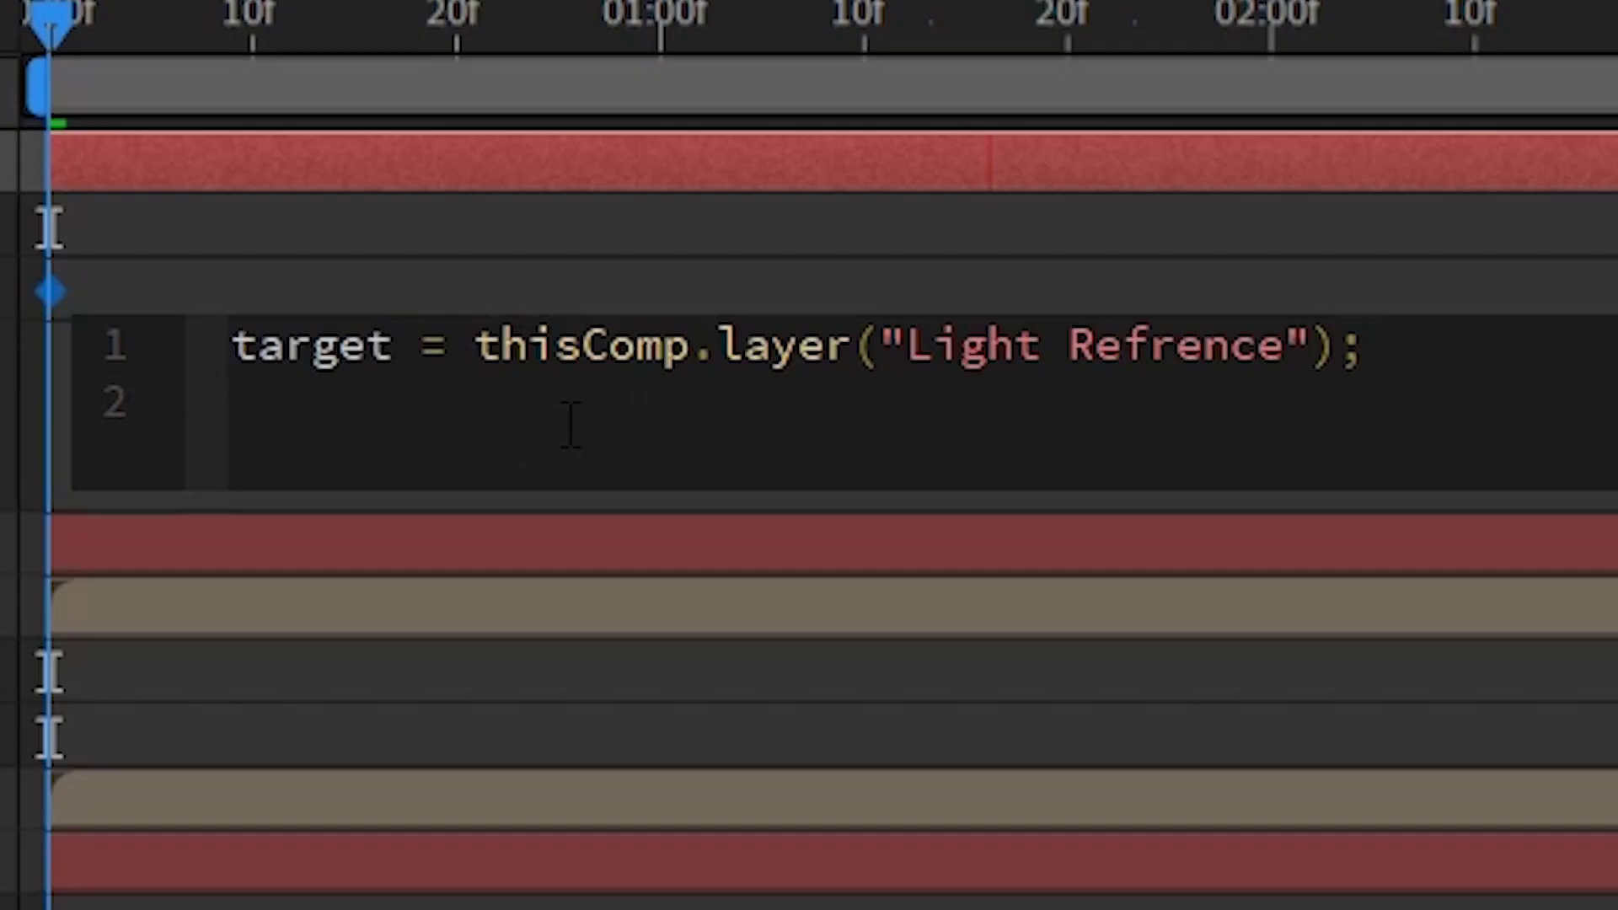
Begin a second expression line with radius = rgbToHsl.
{"action": "type", "text": "radius = r"}
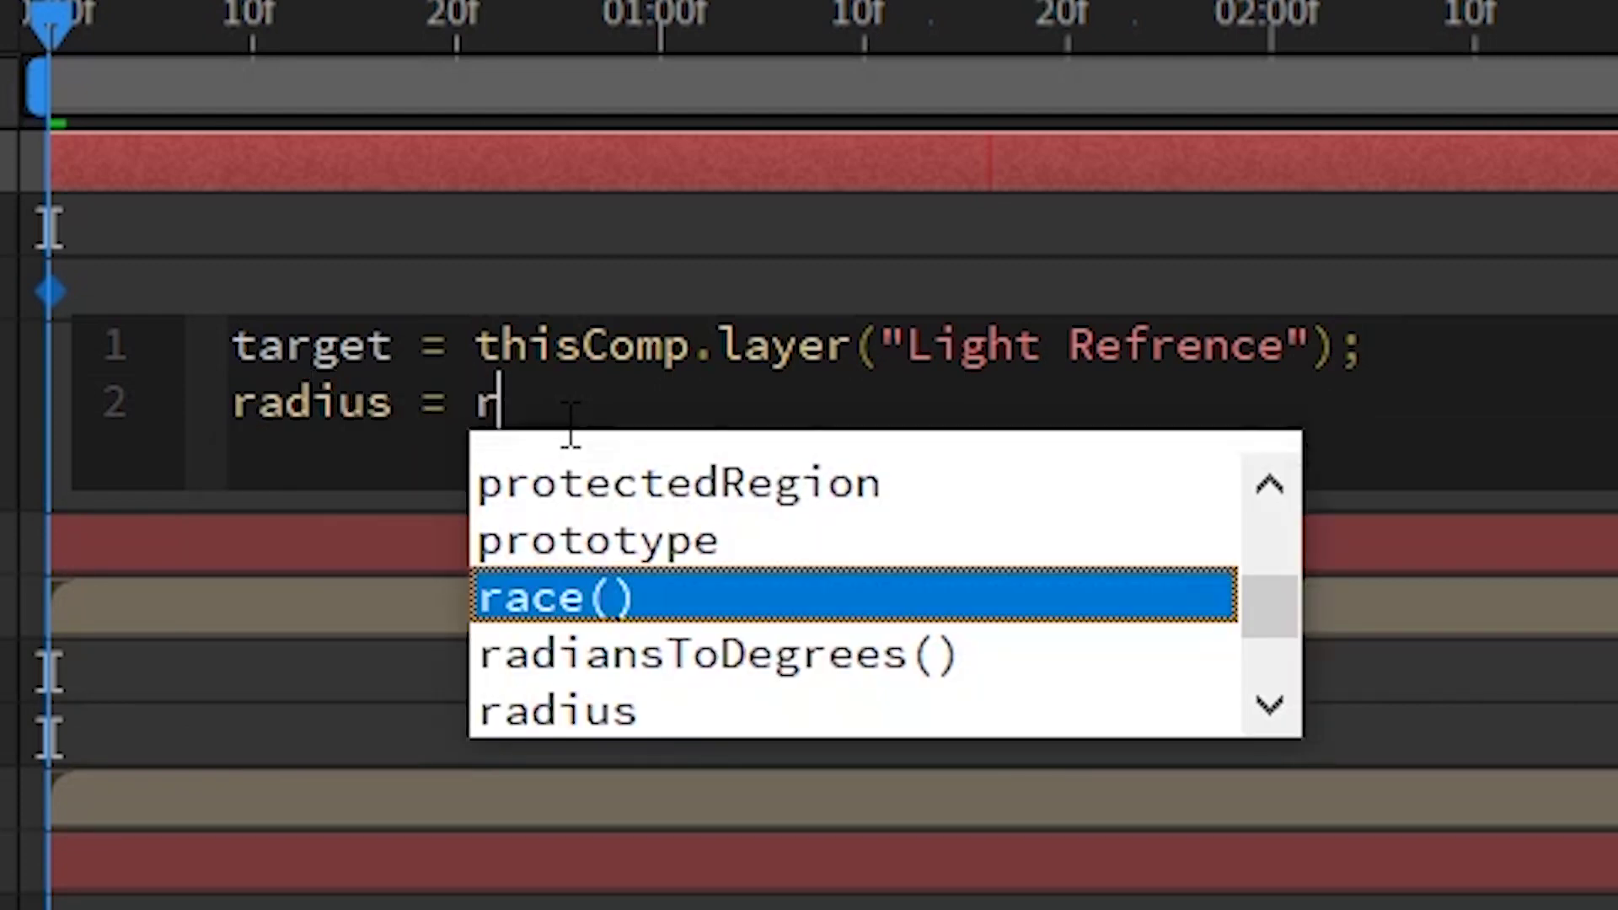
{"action": "type", "text": "gbToH"}
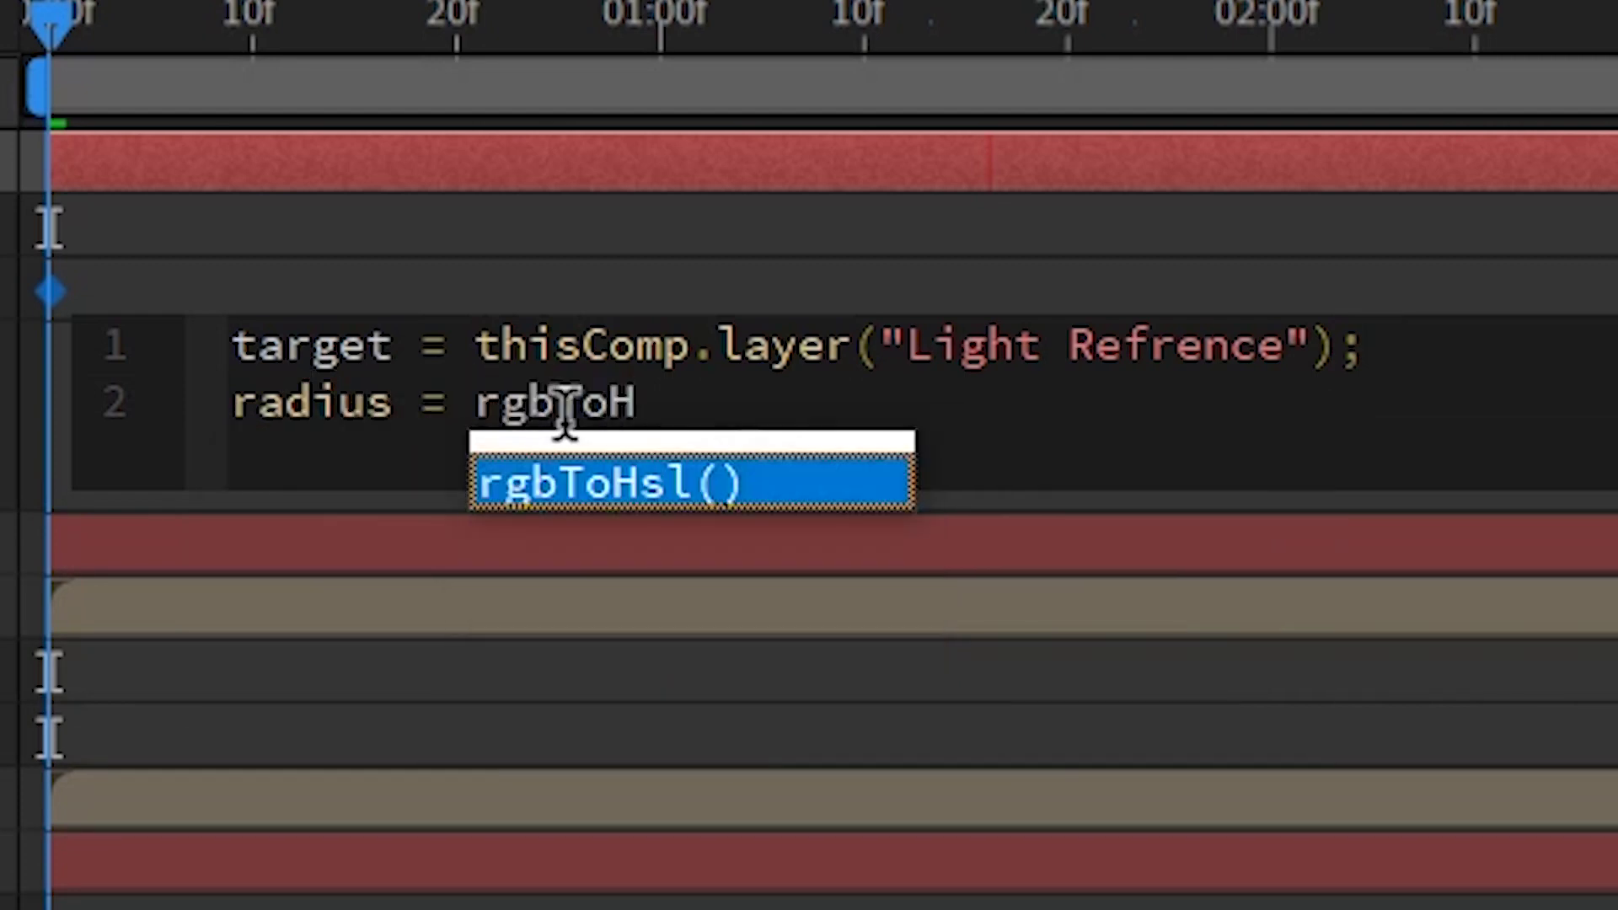
{"action": "type", "text": "sl"}
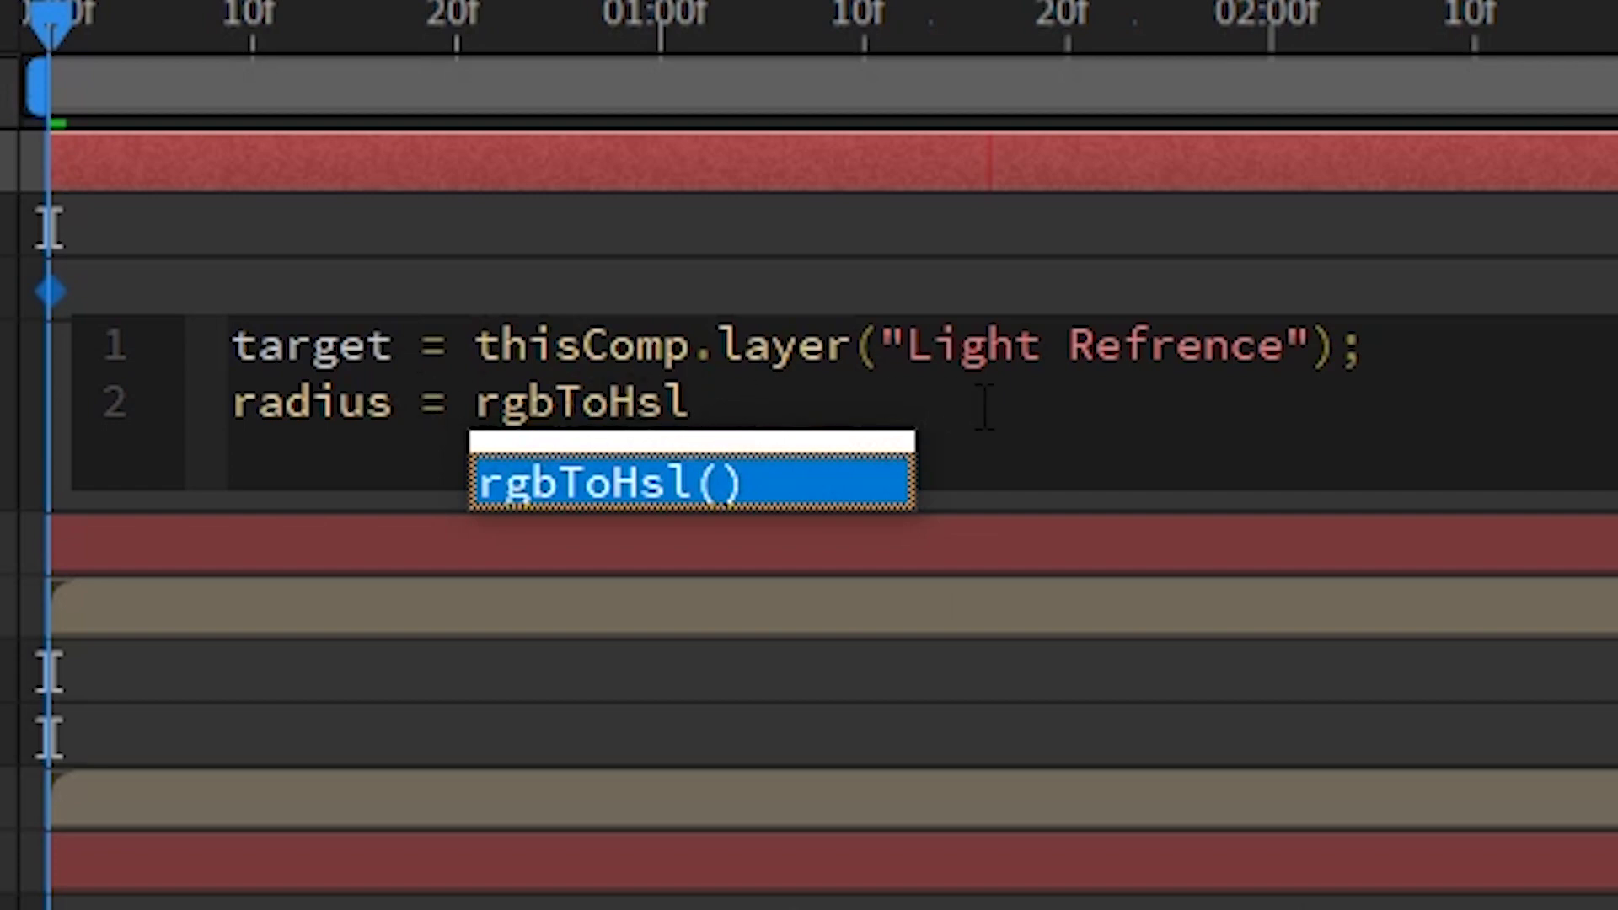
{"action": "key", "text": "Escape"}
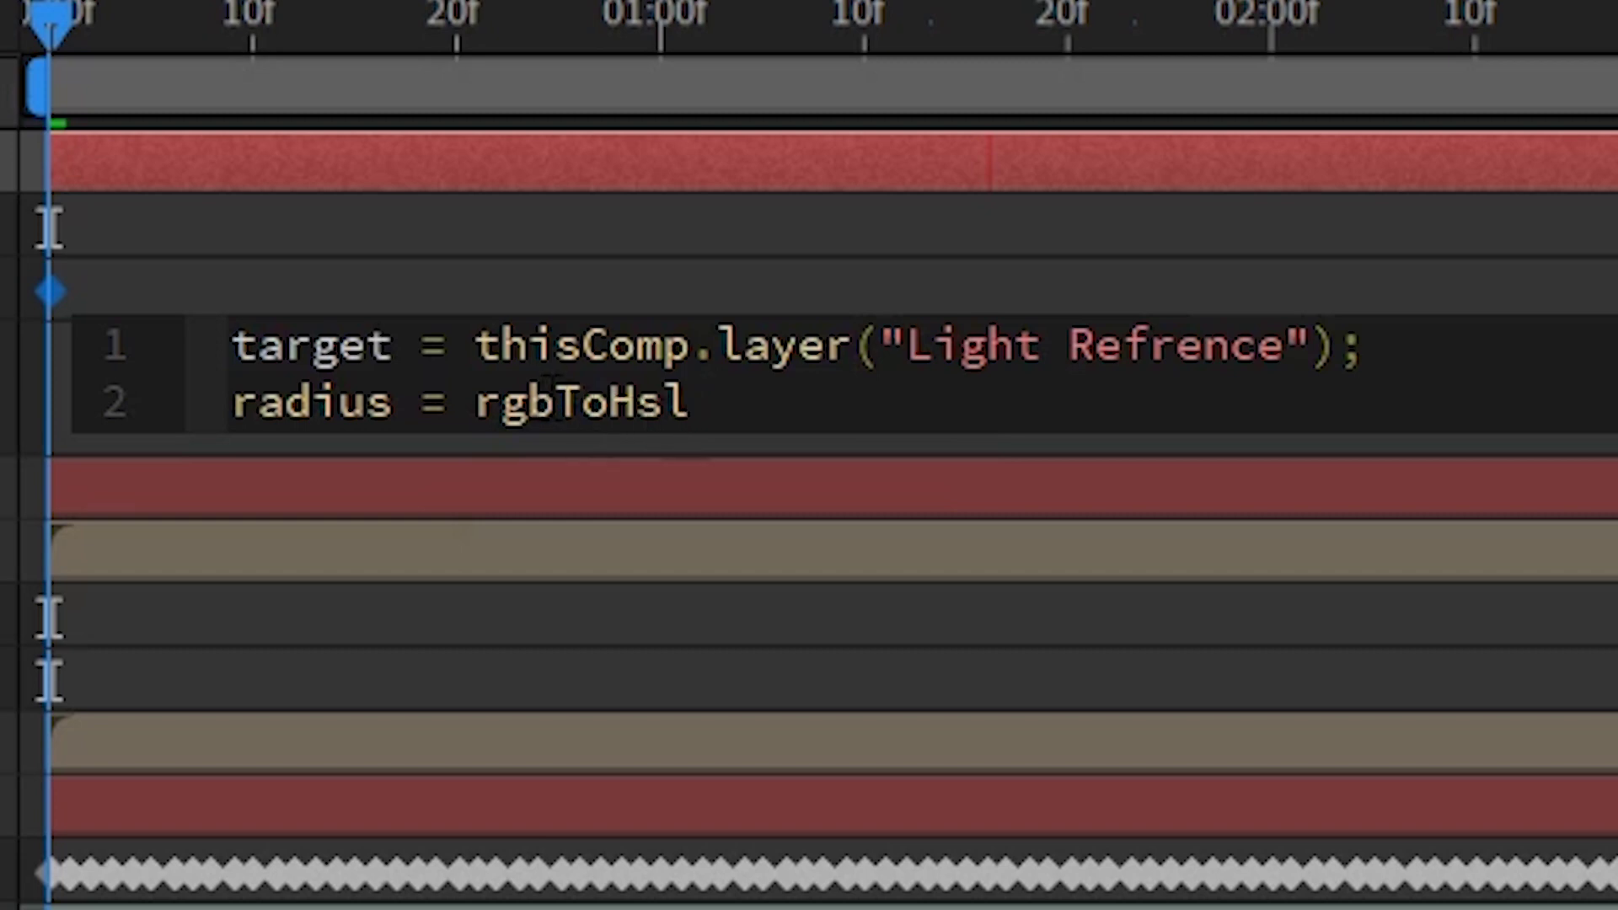
{"action": "left_click_drag", "start_coordinate": [477, 401], "coordinate": [651, 402]}
{"action": "key", "text": "shift+Right"}
{"action": "key", "text": "shift+Right"}
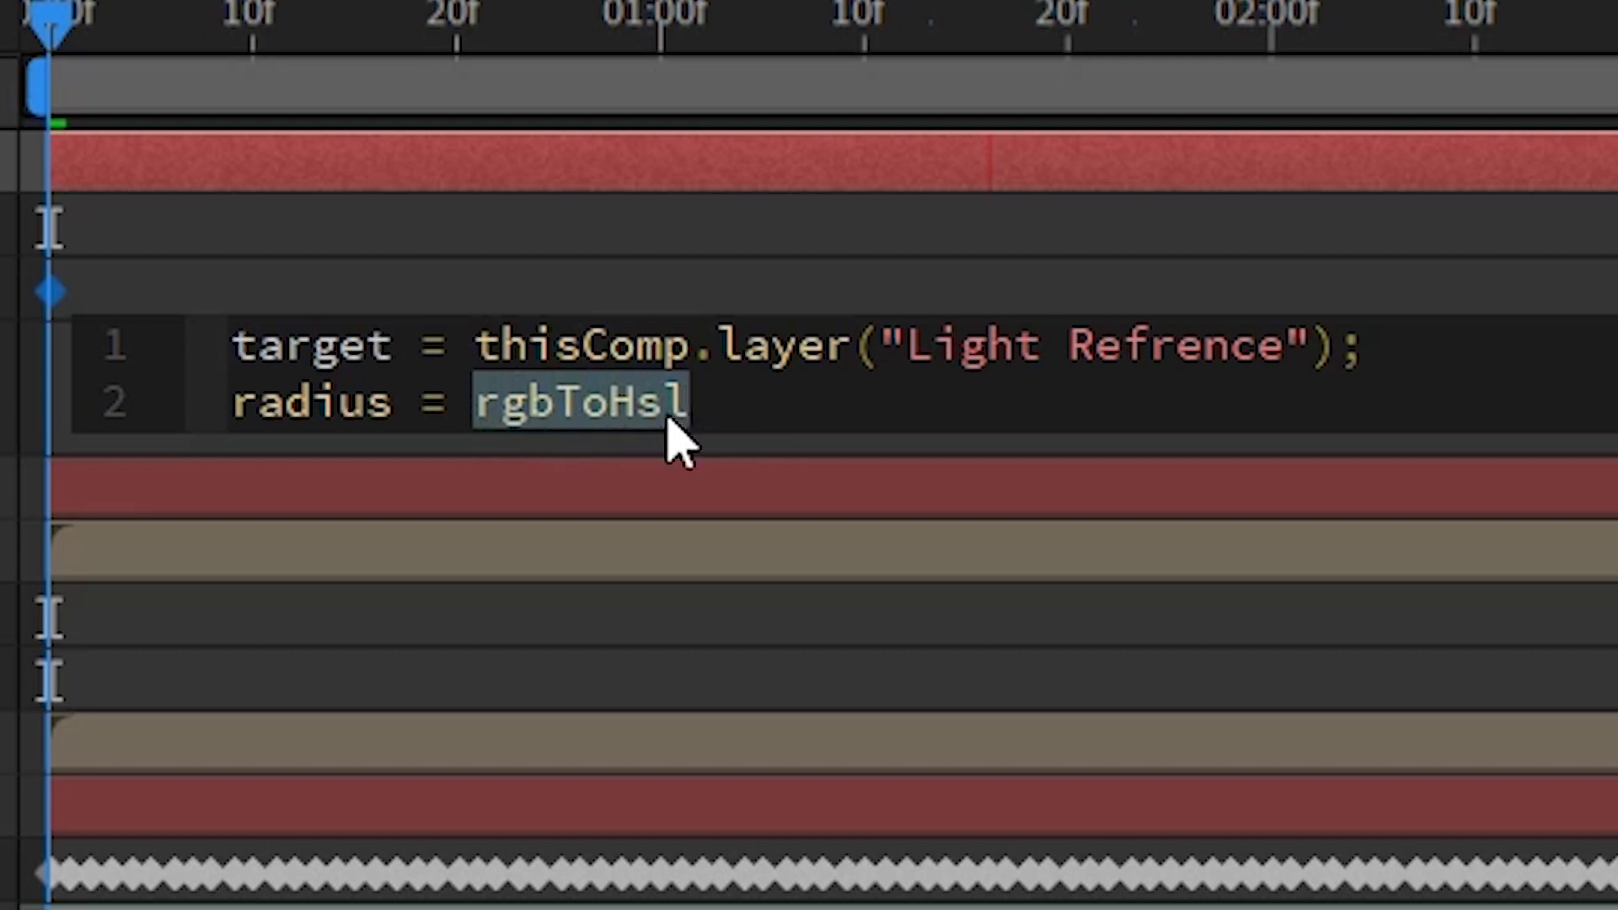
{"action": "left_click", "coordinate": [668, 406]}
{"action": "left_click_drag", "start_coordinate": [667, 406], "coordinate": [693, 404]}
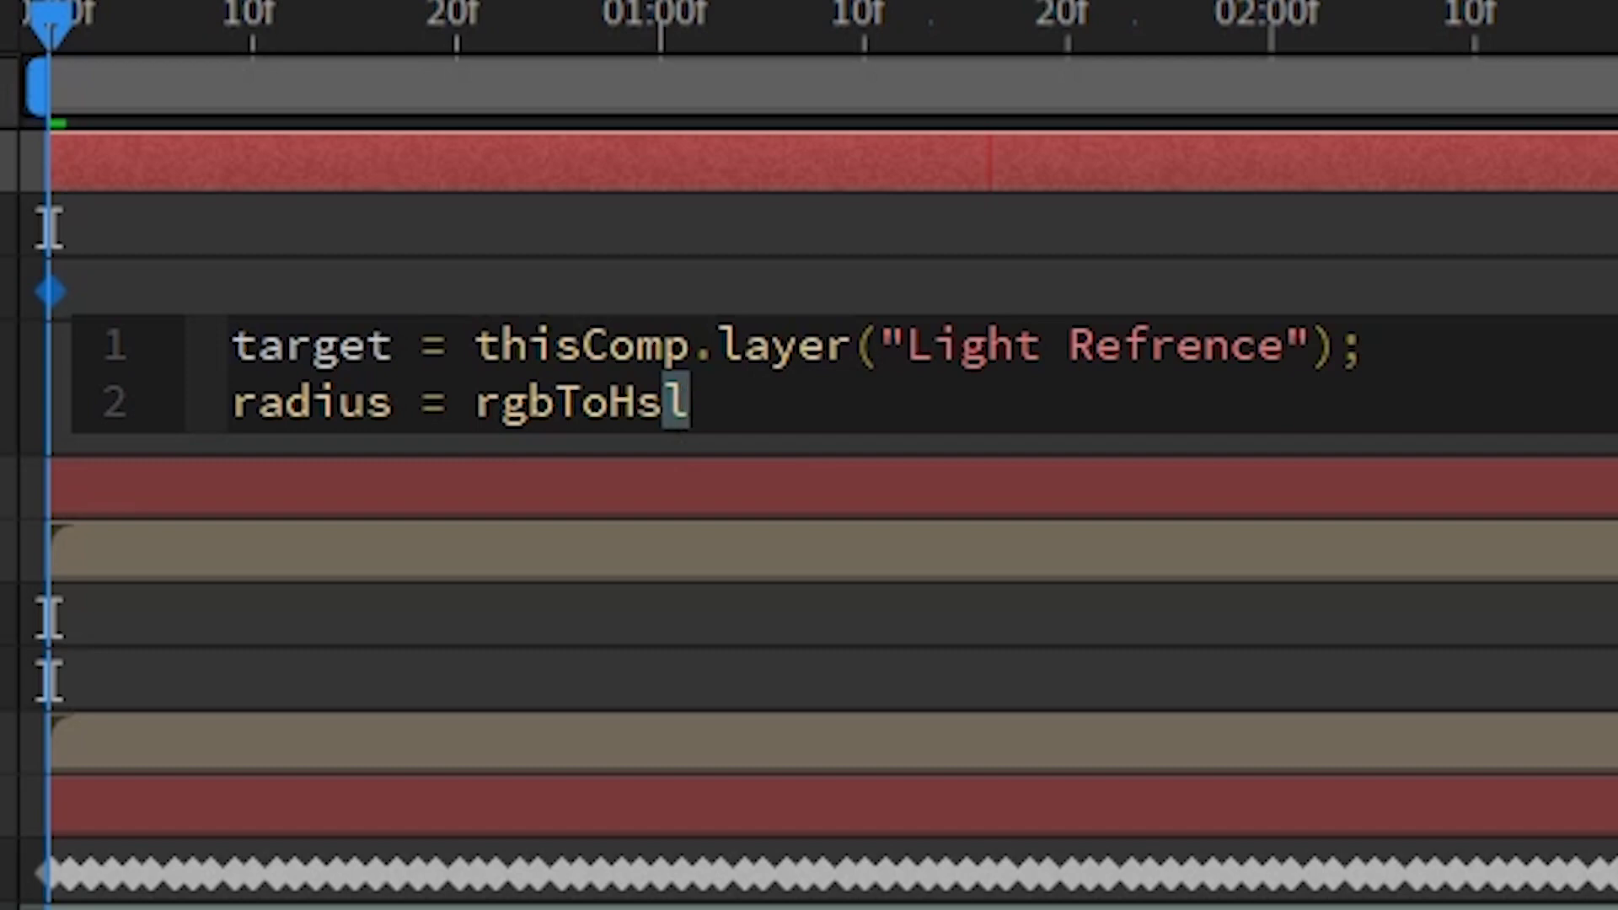
Extend the radius line with (target.SampleImage( and reference the Light Reference Null's position as the sample point.
{"action": "key", "text": "Right"}
{"action": "type", "text": "(target.SampleImage"}
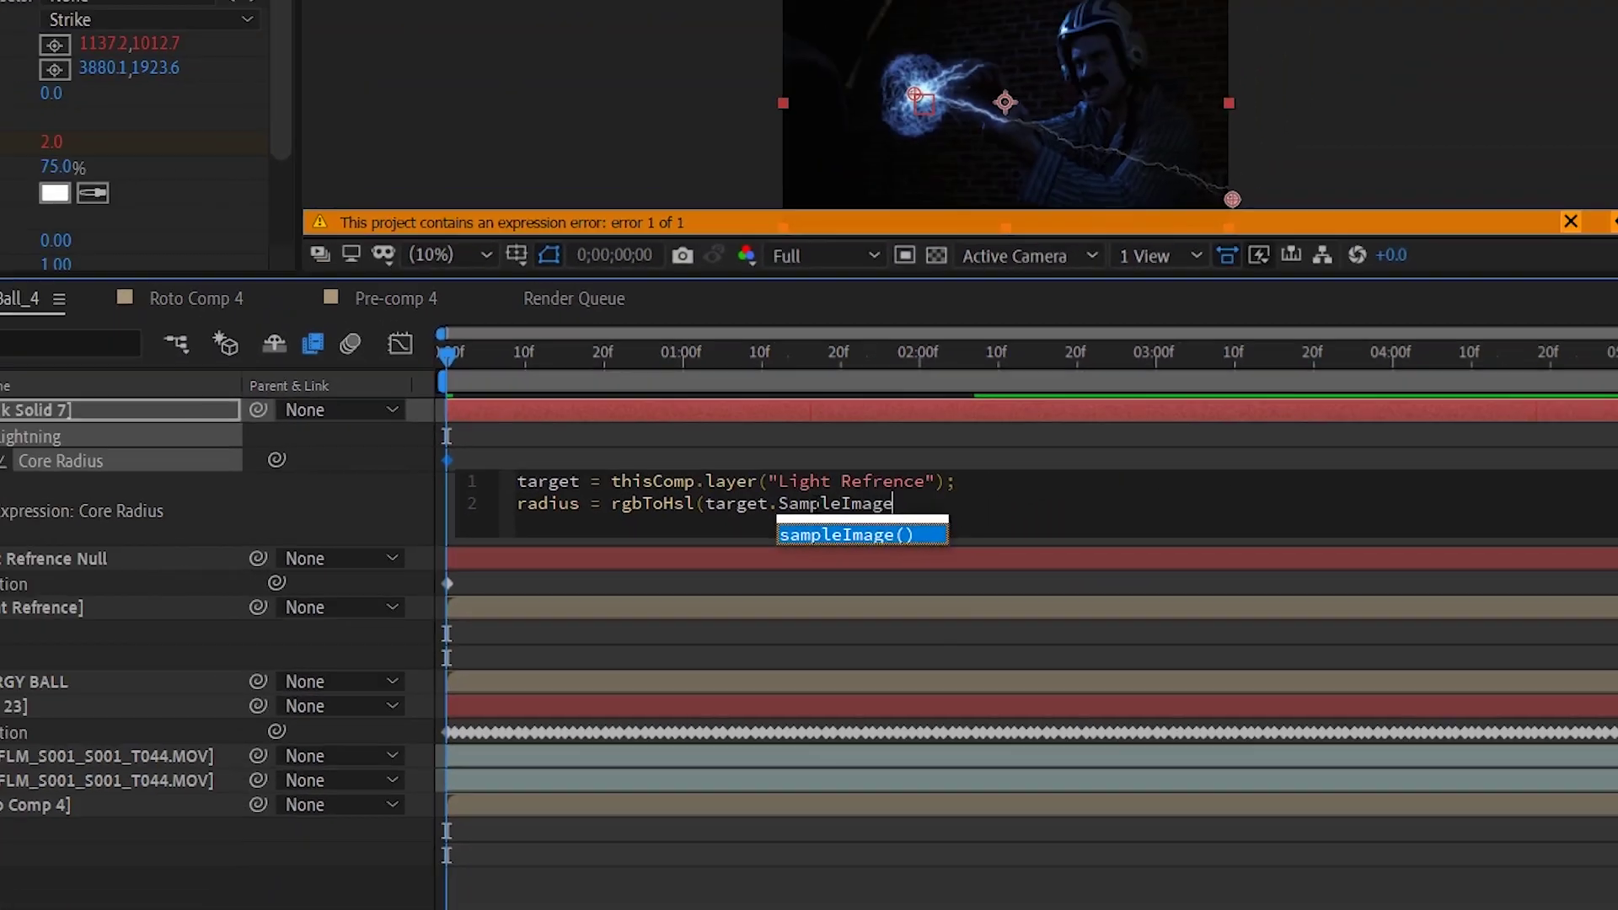
{"action": "type", "text": "()"}
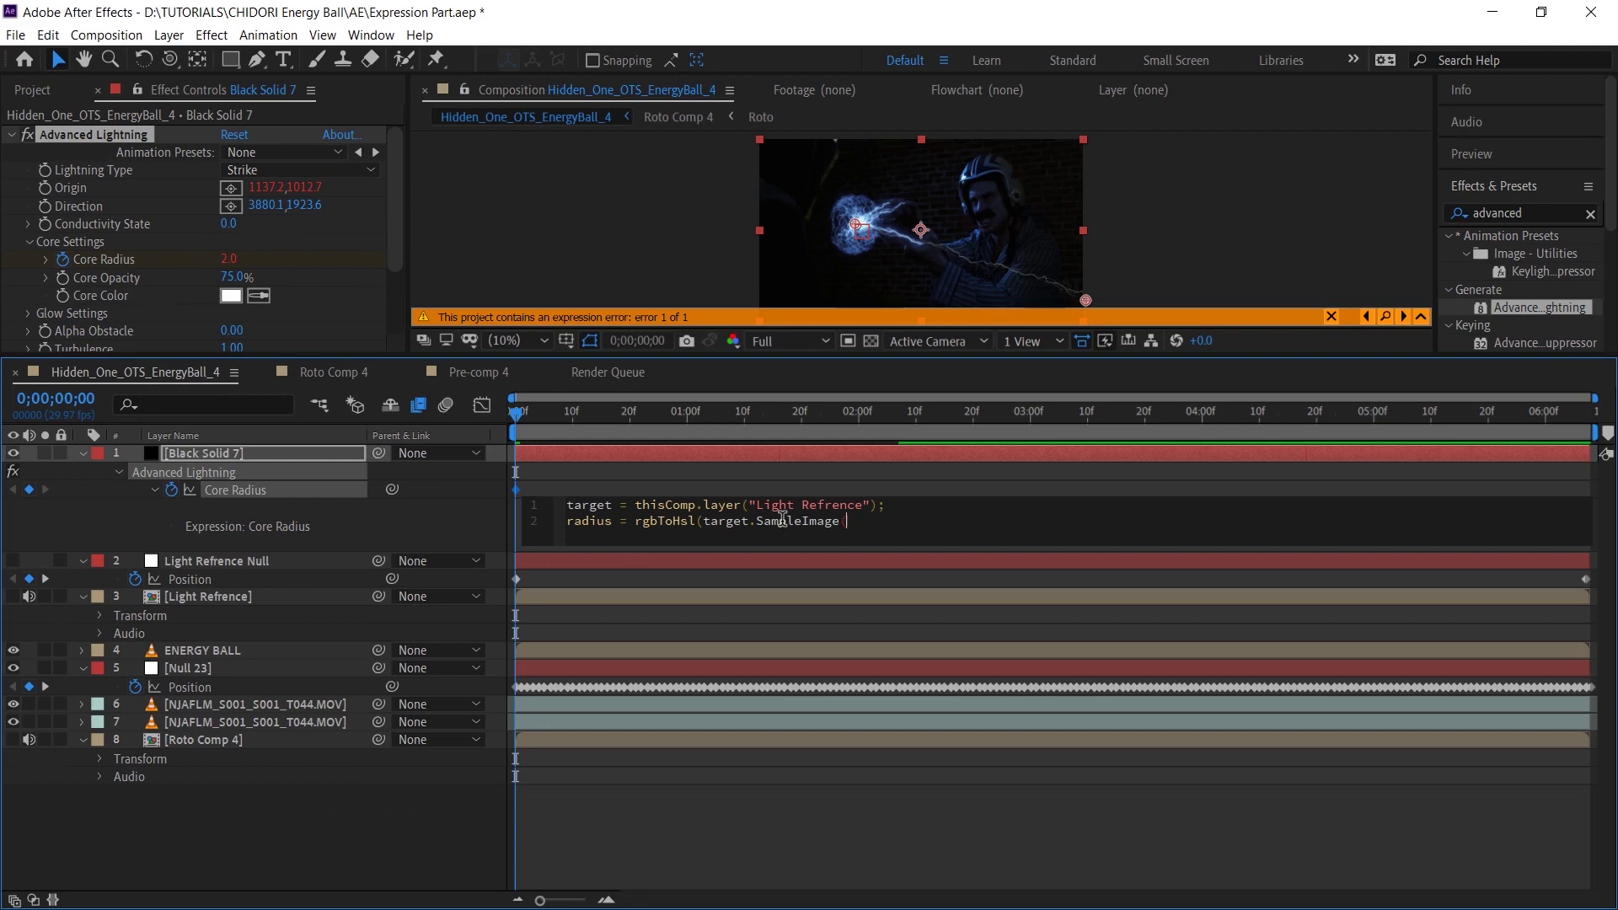
{"action": "left_click_drag", "start_coordinate": [392, 490], "coordinate": [240, 589]}
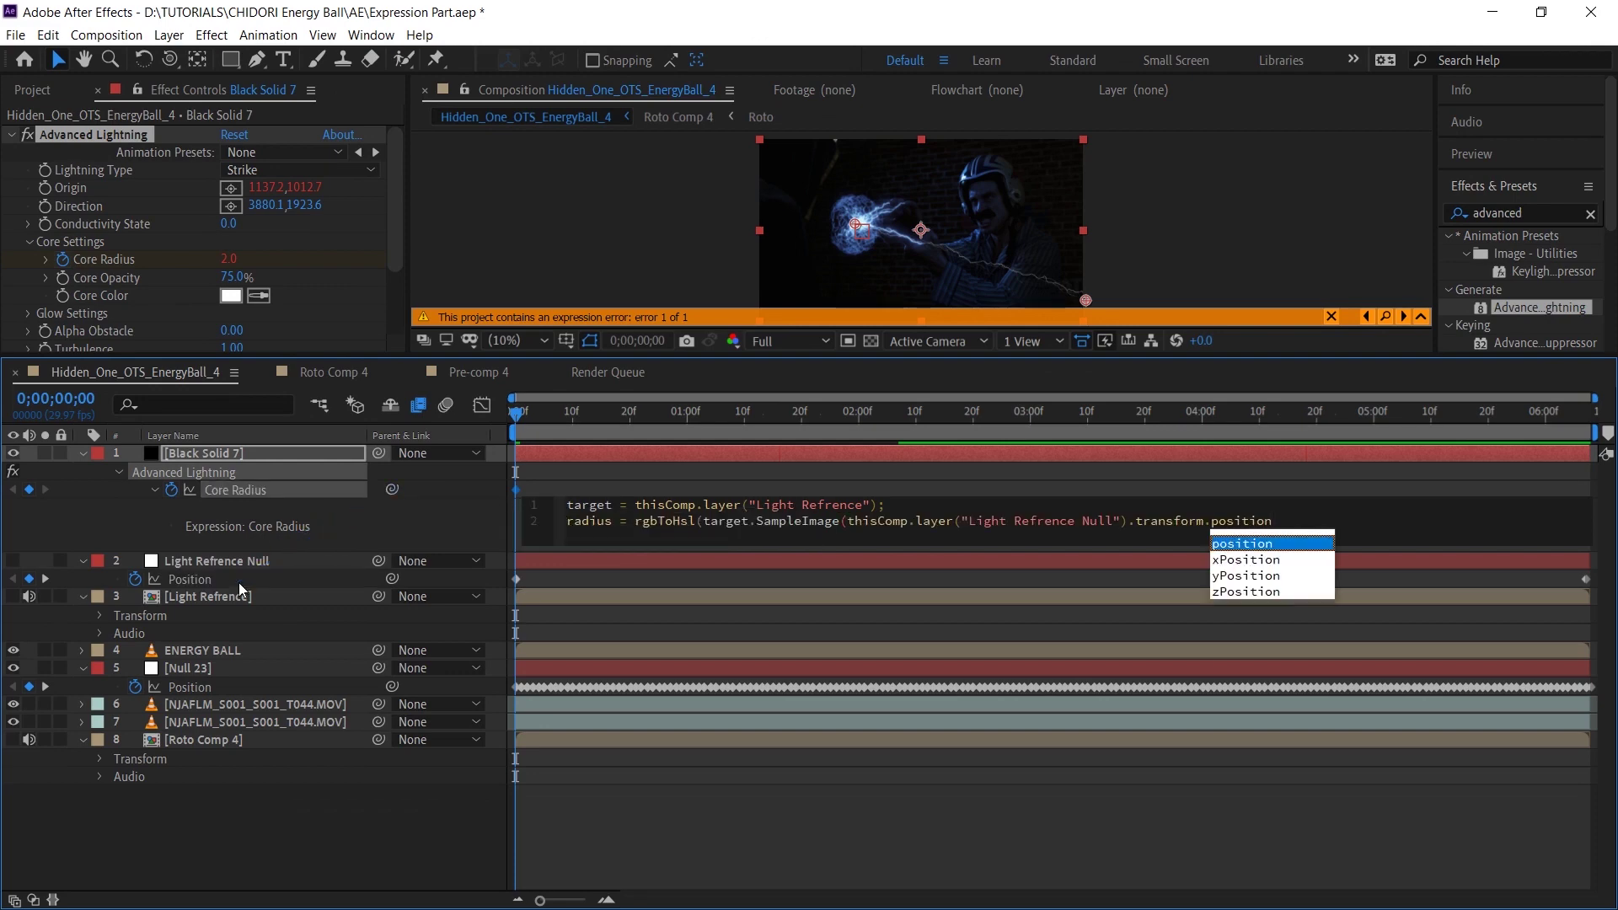
Finish the radius line with a sample size of [2,2], both closing parentheses and the lightness index [2];.
{"action": "left_click", "coordinate": [1279, 518]}
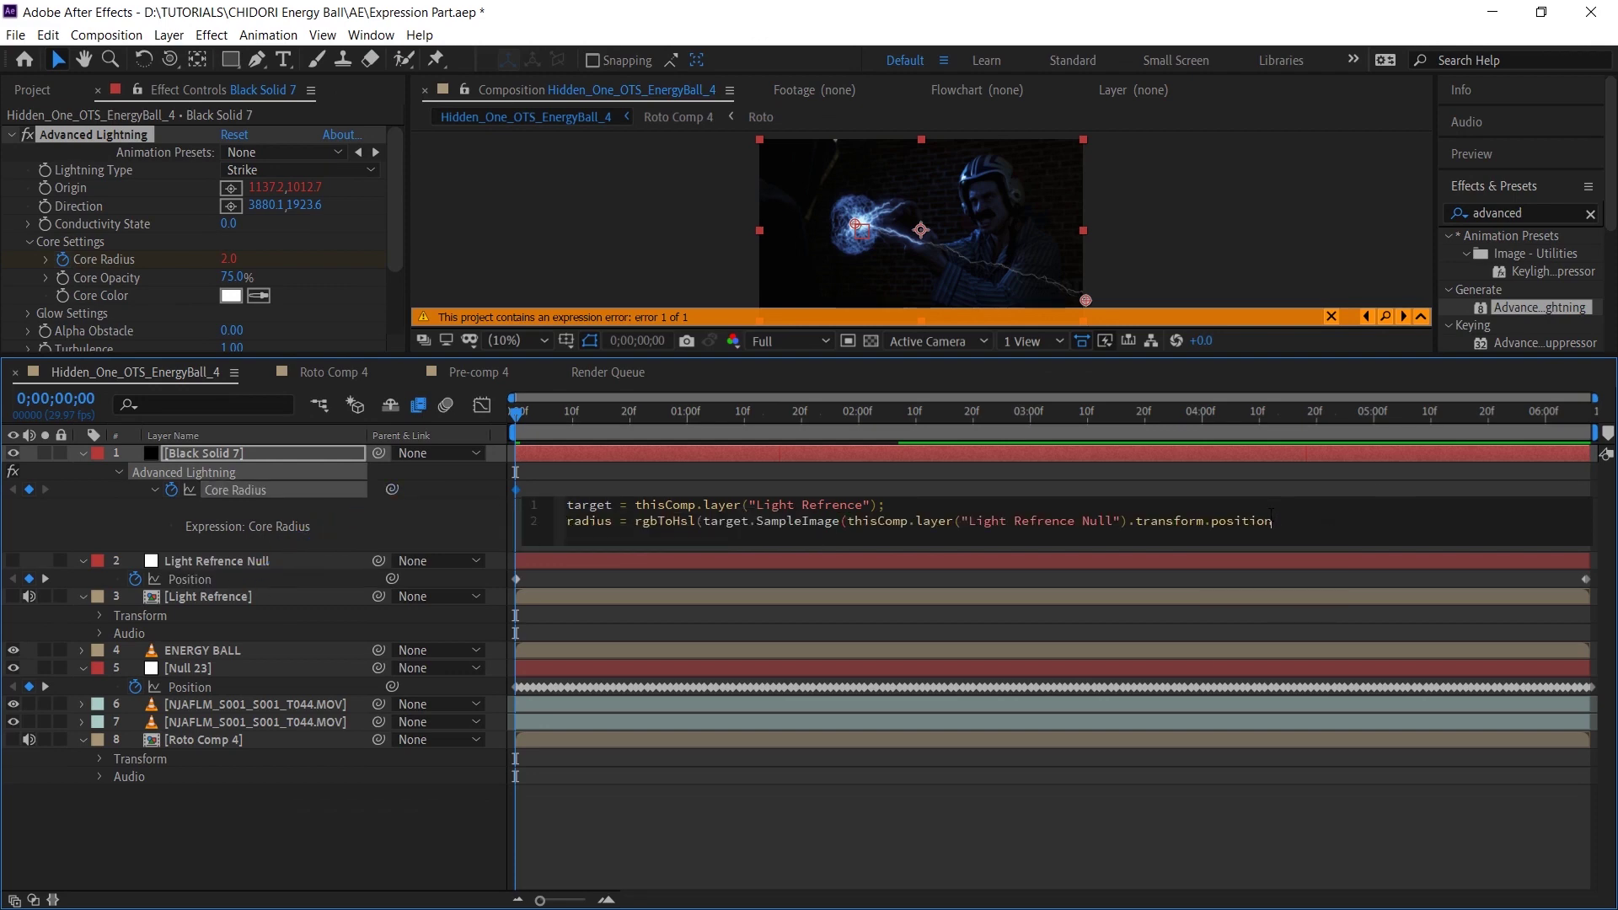
{"action": "key", "text": "BackSpace"}
{"action": "type", "text": "[2,2]))[2];"}
{"action": "left_click_drag", "start_coordinate": [703, 522], "coordinate": [749, 523]}
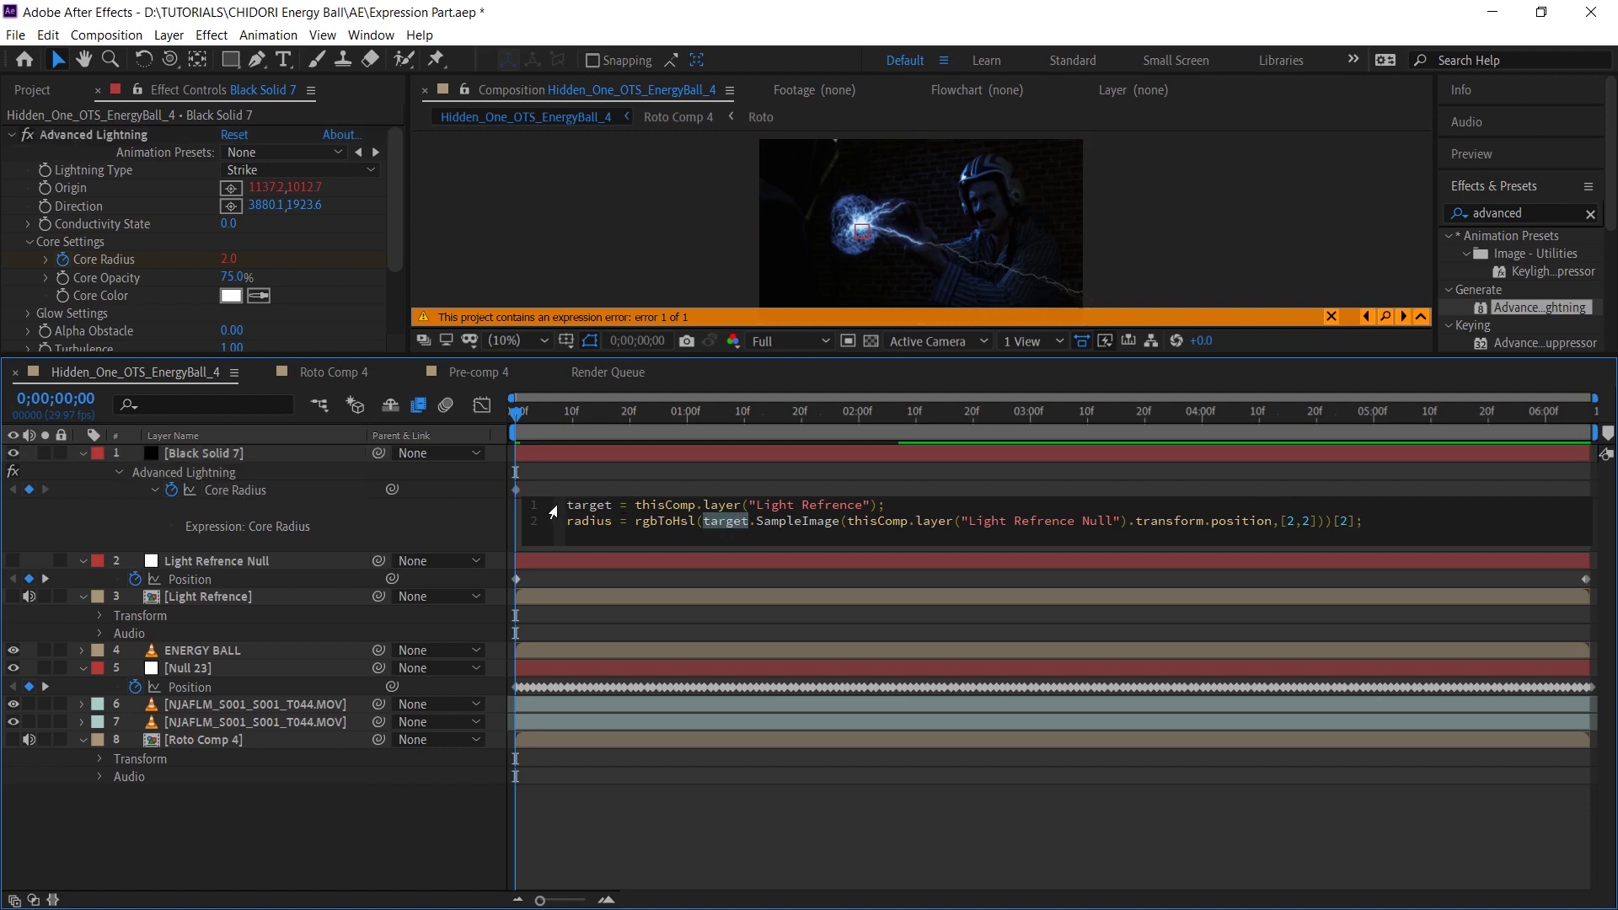
{"action": "double_click", "coordinate": [608, 504]}
{"action": "left_click_drag", "start_coordinate": [703, 521], "coordinate": [839, 522]}
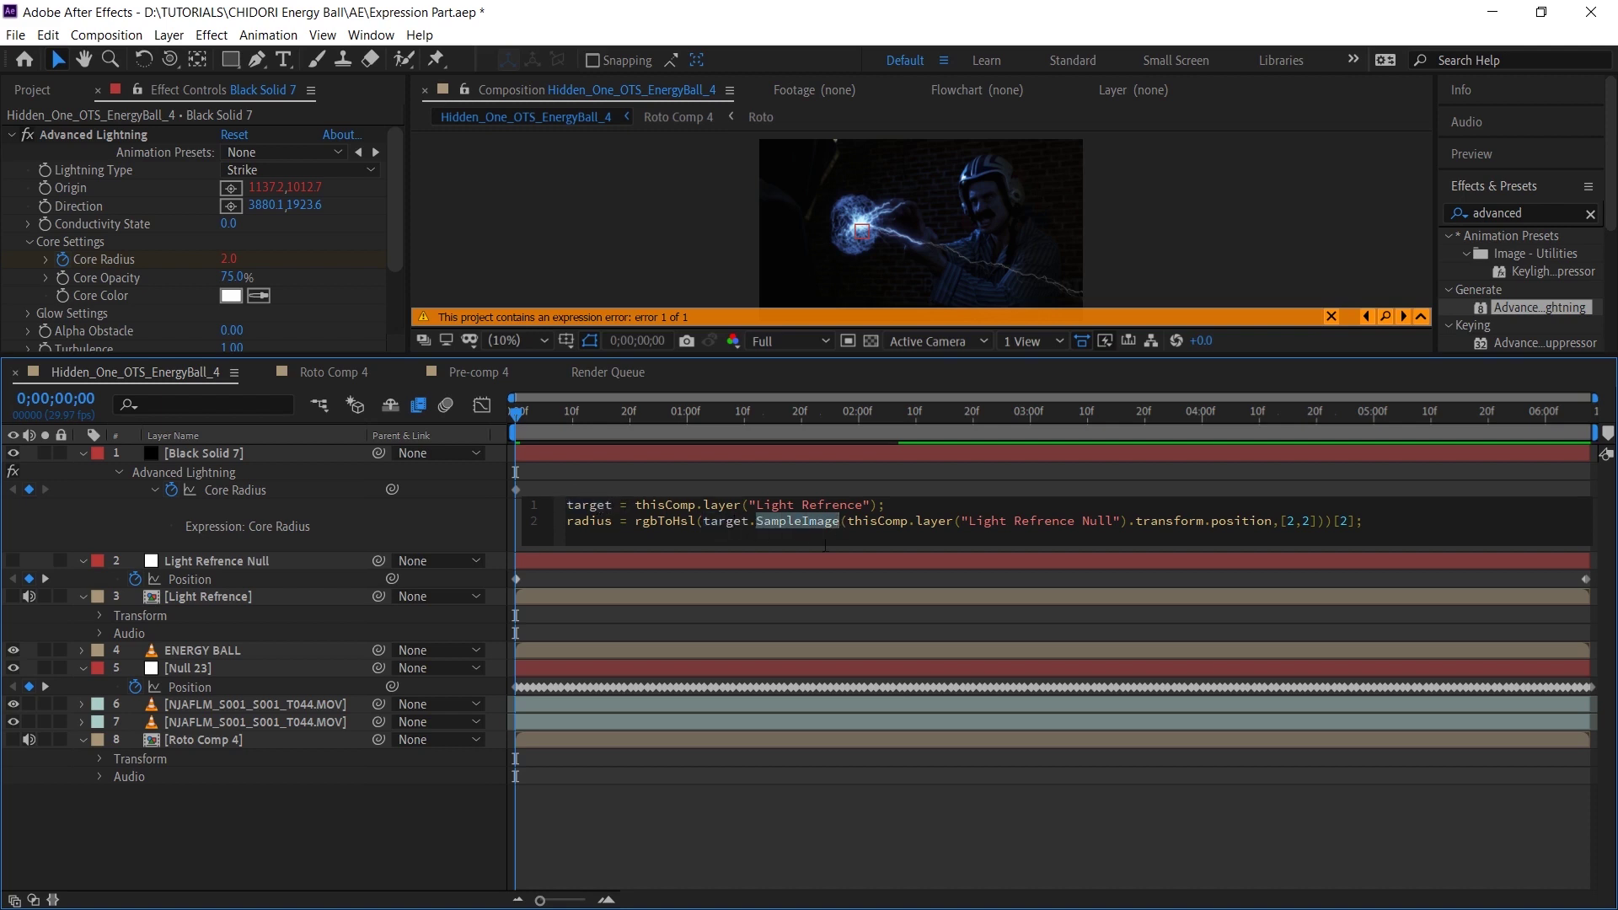
{"action": "left_click", "coordinate": [1251, 532]}
{"action": "left_click_drag", "start_coordinate": [1279, 521], "coordinate": [1320, 521]}
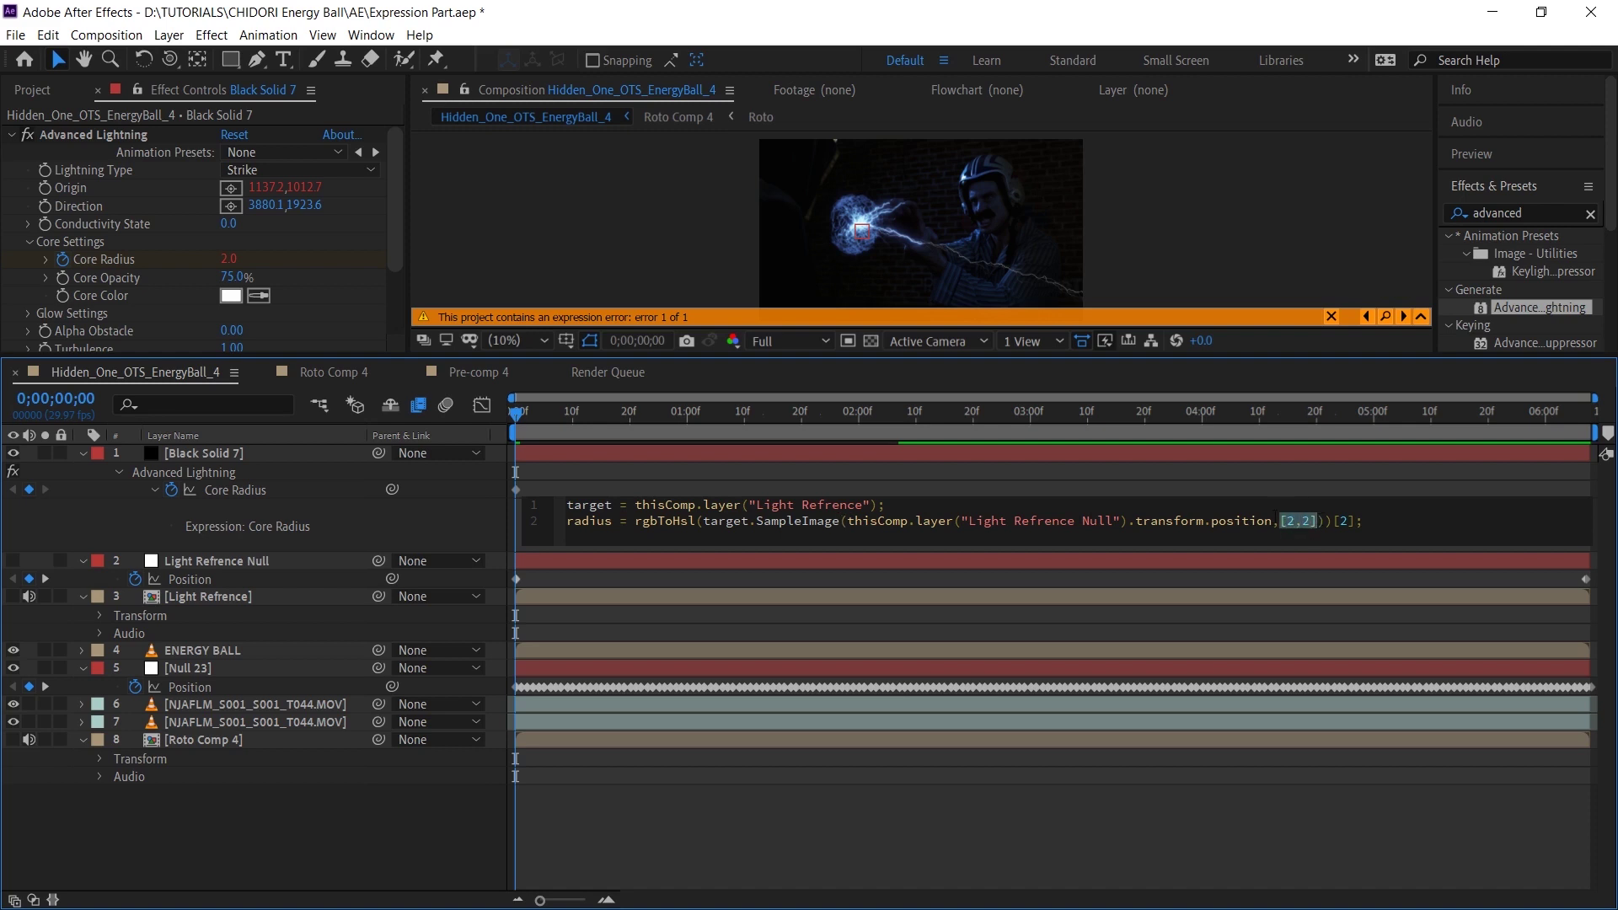
Try a sample size of [10,10] in the radius line and restore it to [2,2].
{"action": "left_click", "coordinate": [1294, 521]}
{"action": "left_click_drag", "start_coordinate": [1294, 521], "coordinate": [1317, 520]}
{"action": "type", "text": "10,10"}
{"action": "double_click", "coordinate": [1286, 521]}
{"action": "type", "text": "2"}
{"action": "left_click_drag", "start_coordinate": [1318, 521], "coordinate": [1302, 521]}
{"action": "type", "text": "2"}
{"action": "double_click", "coordinate": [1341, 520]}
{"action": "left_click_drag", "start_coordinate": [672, 520], "coordinate": [695, 521]}
{"action": "double_click", "coordinate": [1341, 521]}
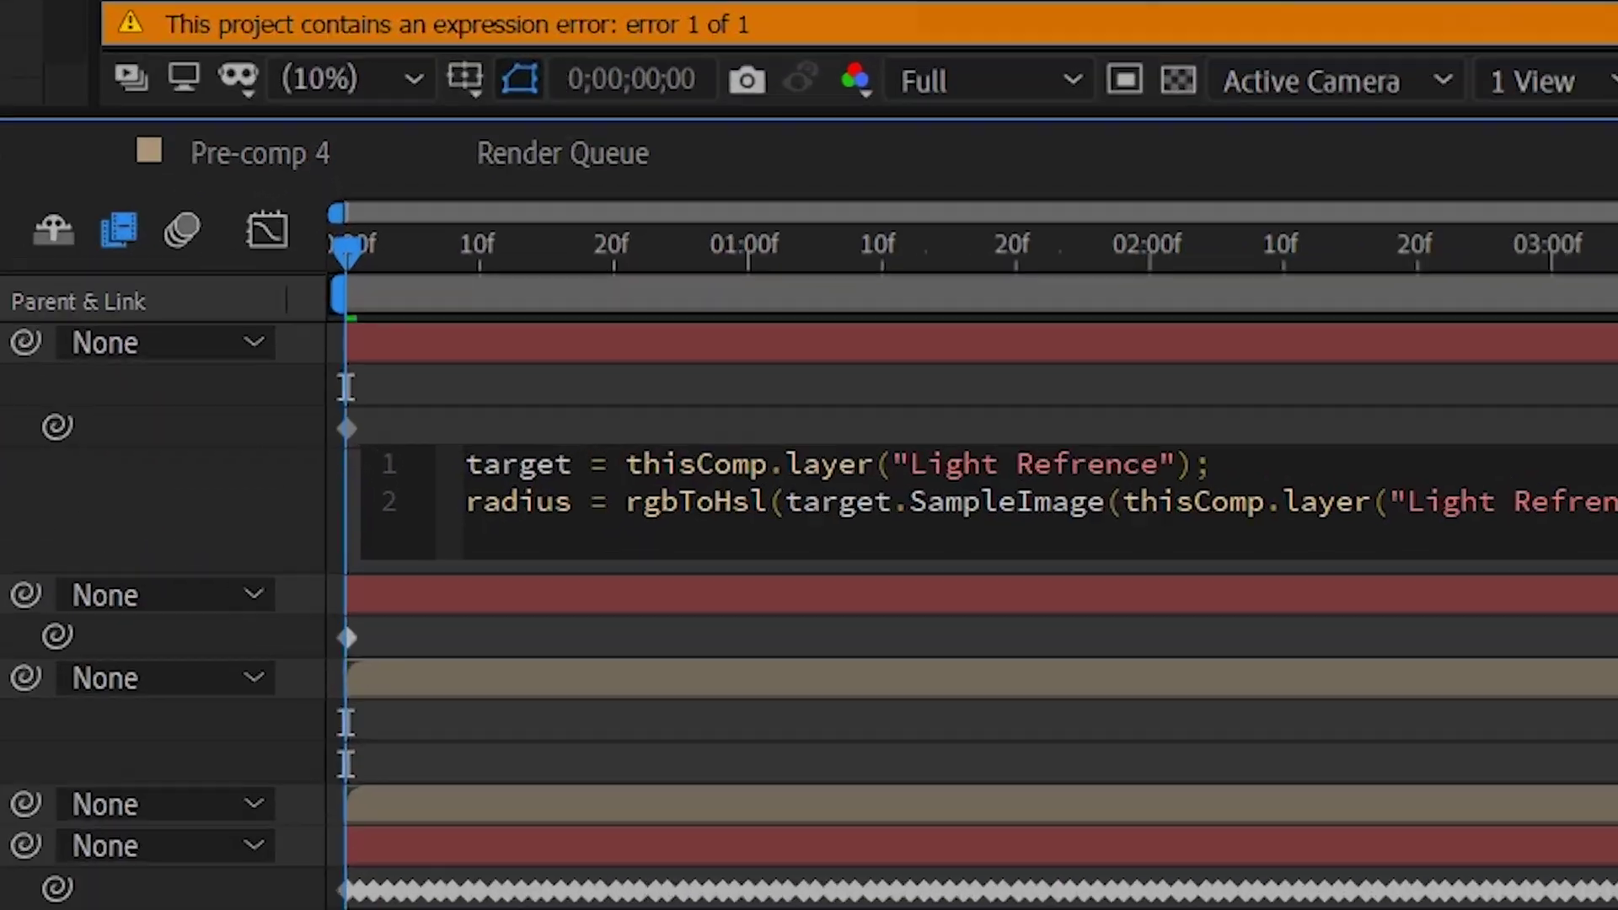
Add a third expression line starting with linear(radius.
{"action": "key", "text": "Return"}
{"action": "type", "text": "linear"}
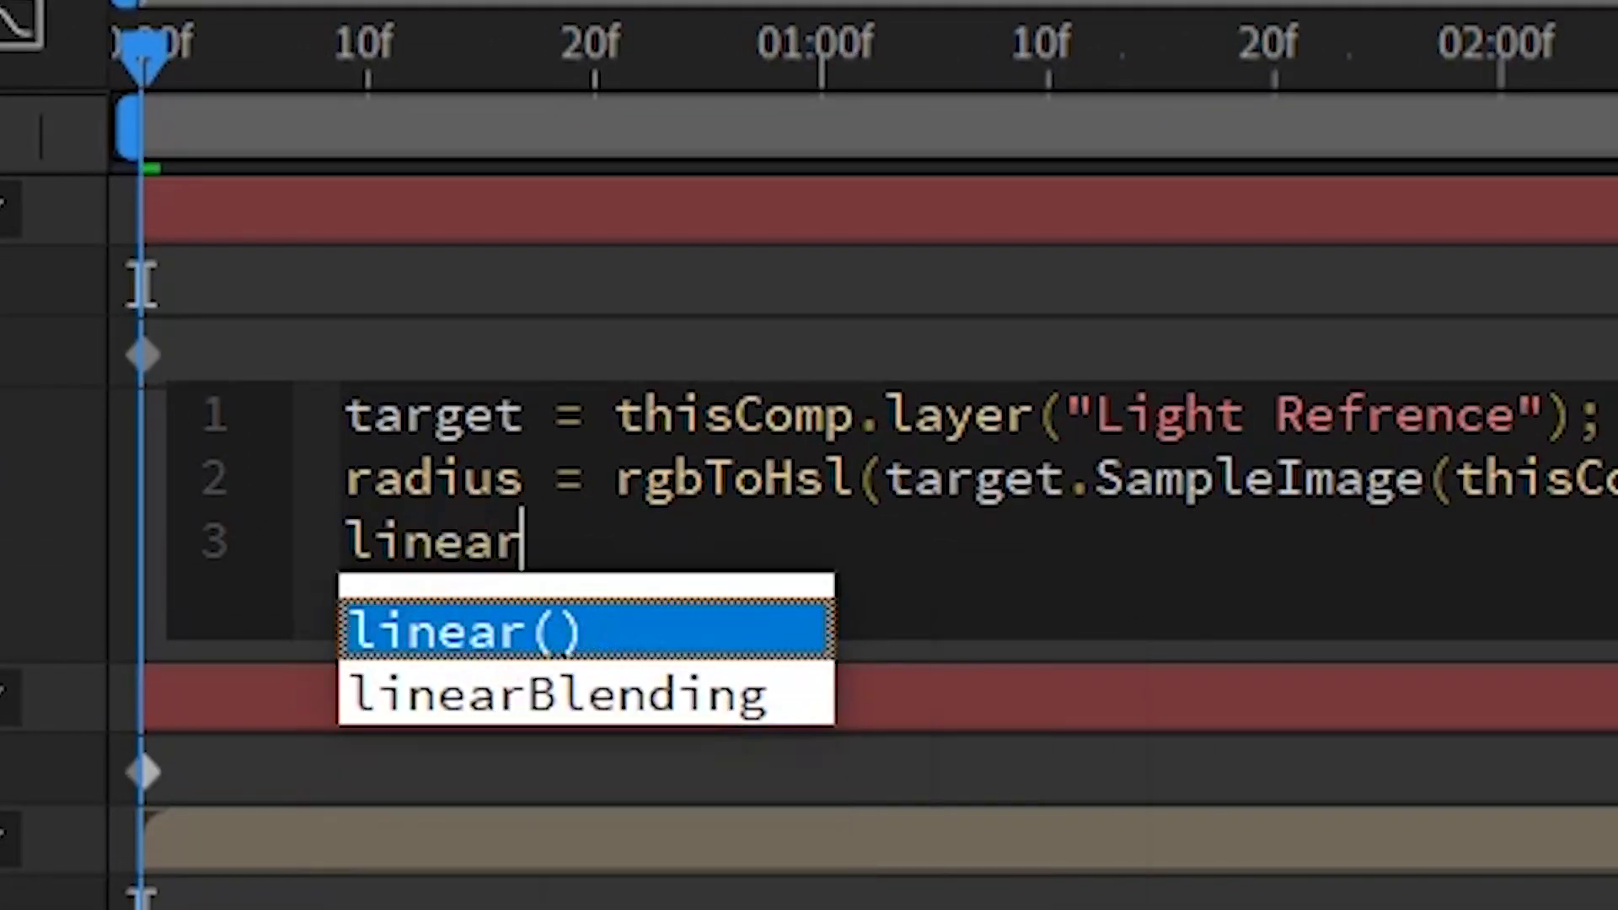
{"action": "key", "text": "Return"}
{"action": "key", "text": "Delete"}
{"action": "type", "text": "radius"}
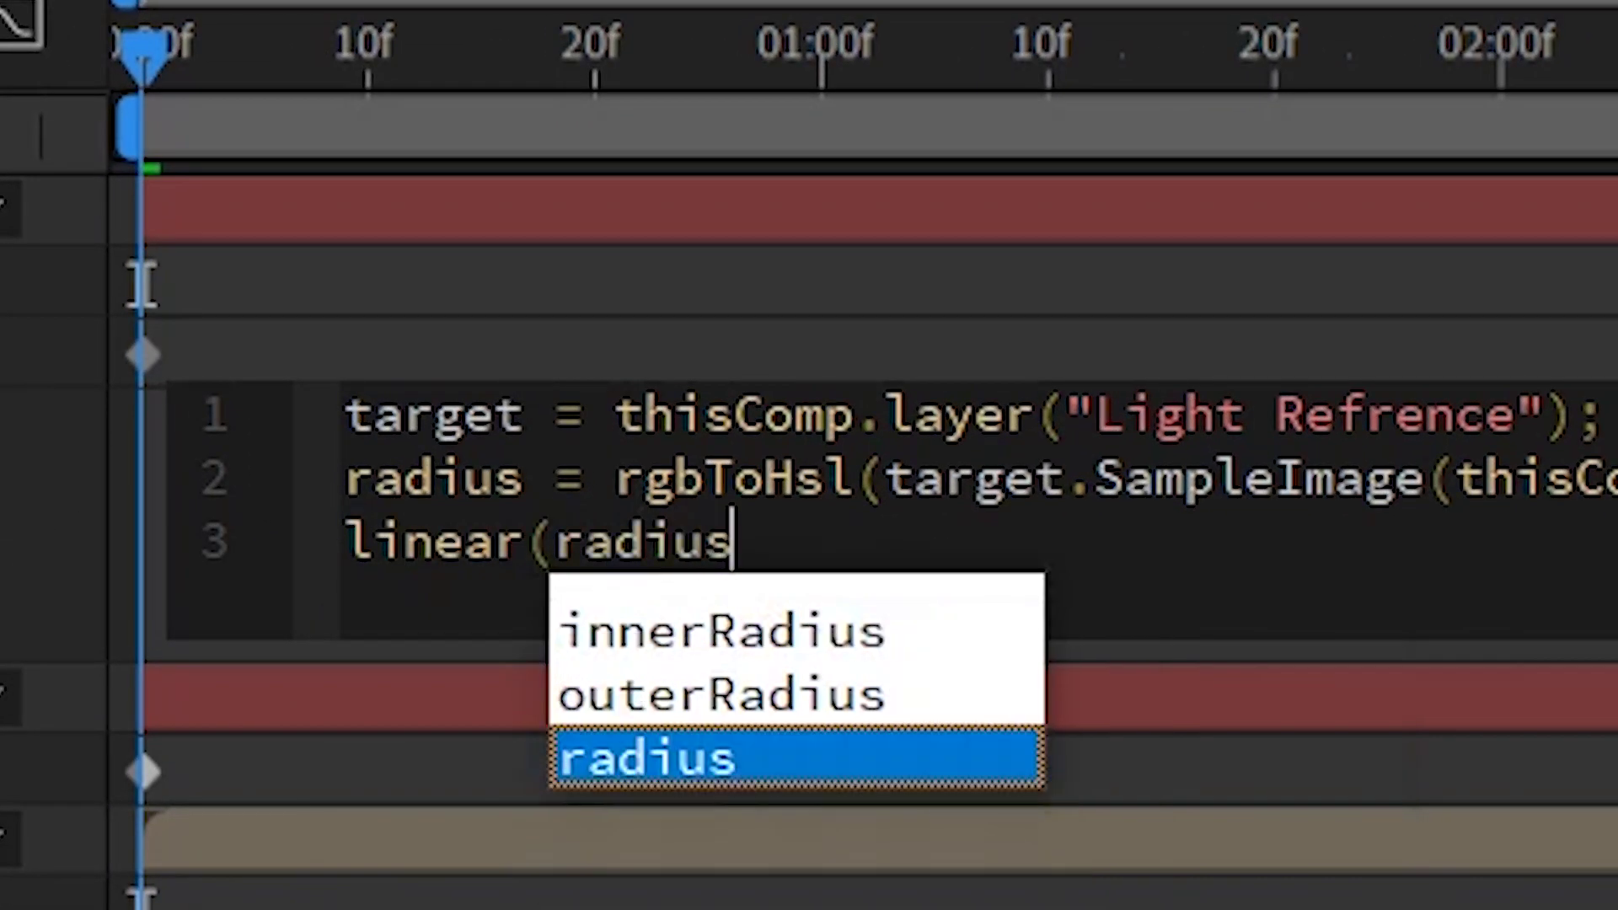
{"action": "key", "text": "Escape"}
{"action": "left_click_drag", "start_coordinate": [340, 467], "coordinate": [287, 476]}
{"action": "left_click", "coordinate": [766, 544]}
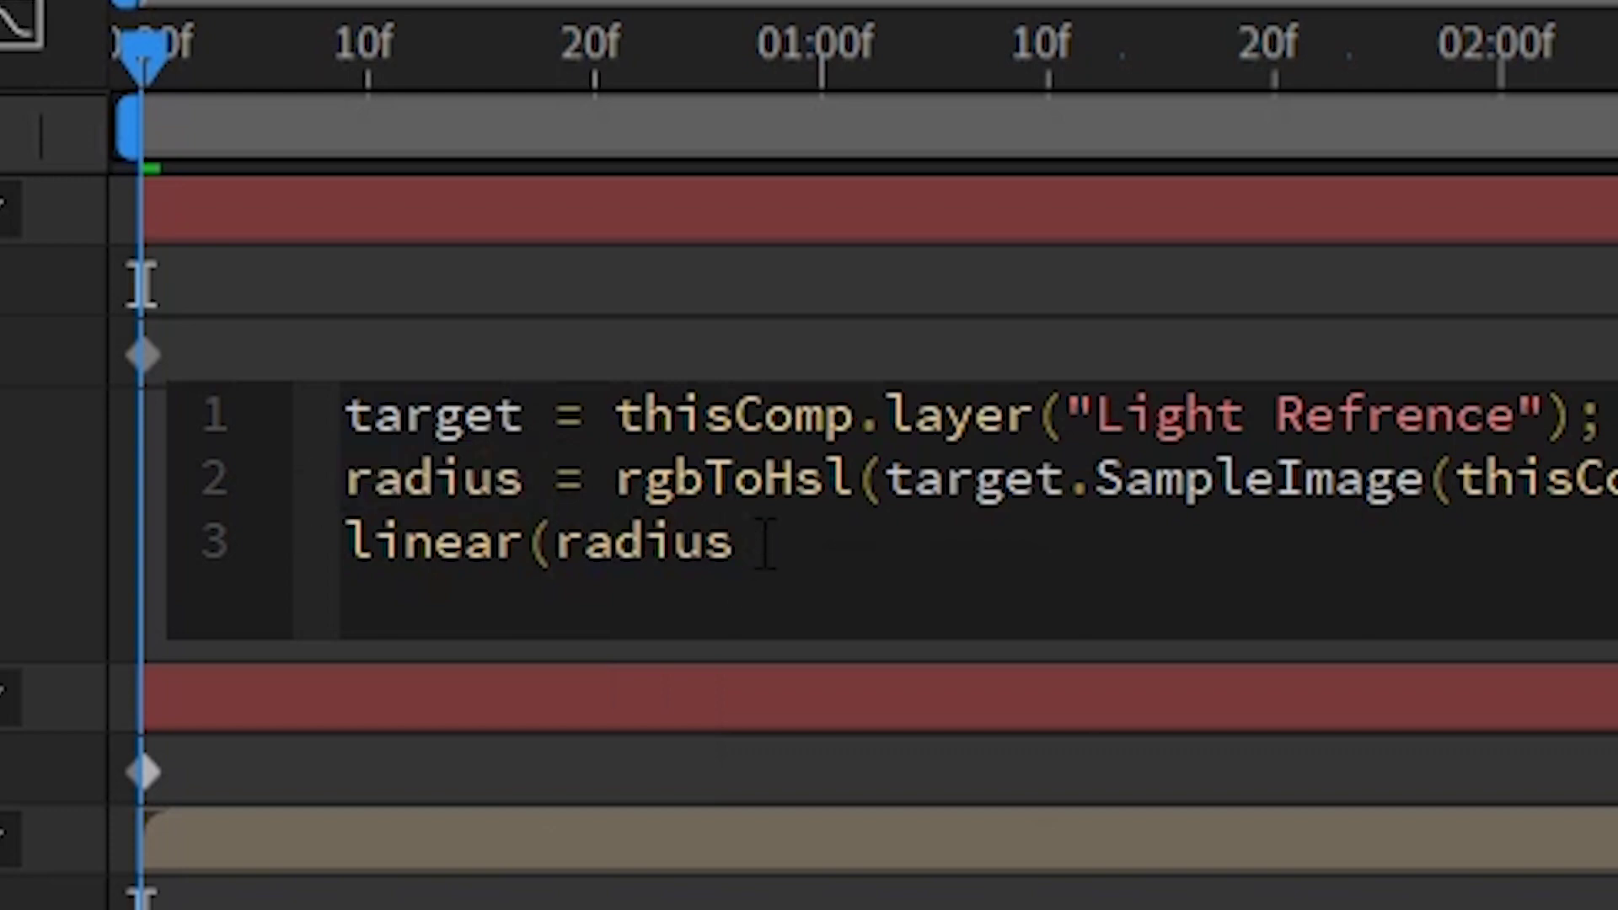
Complete the linear call with an input range of 0 to 1 and an output range of 0 to 10, and apply the expression.
{"action": "type", "text": ", 0"}
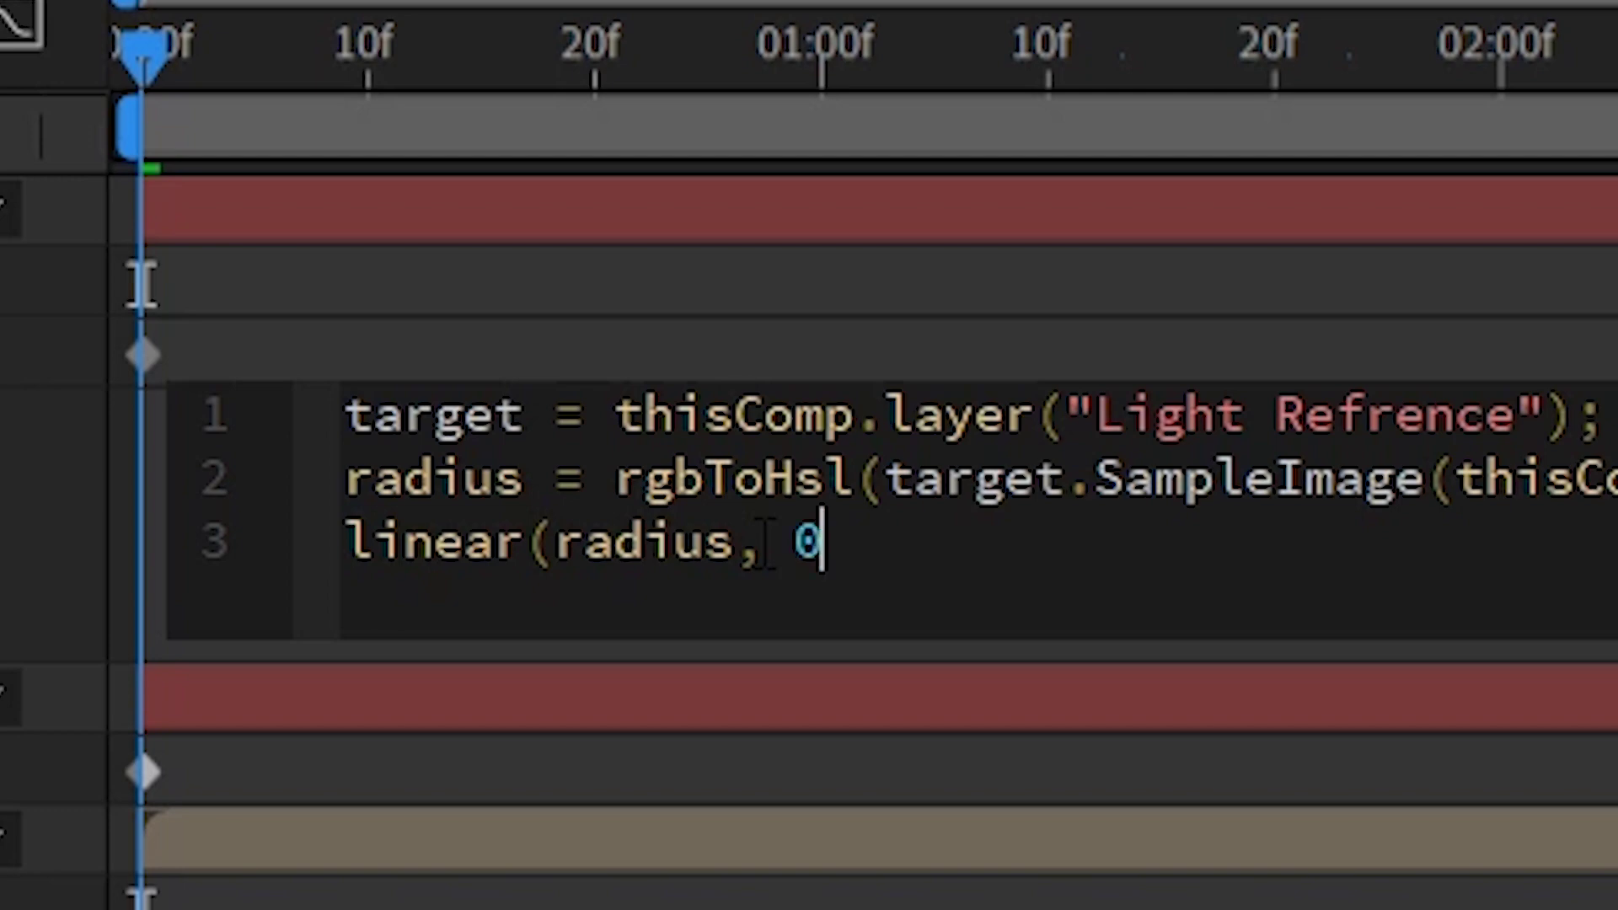
{"action": "type", "text": ", 1 ,"}
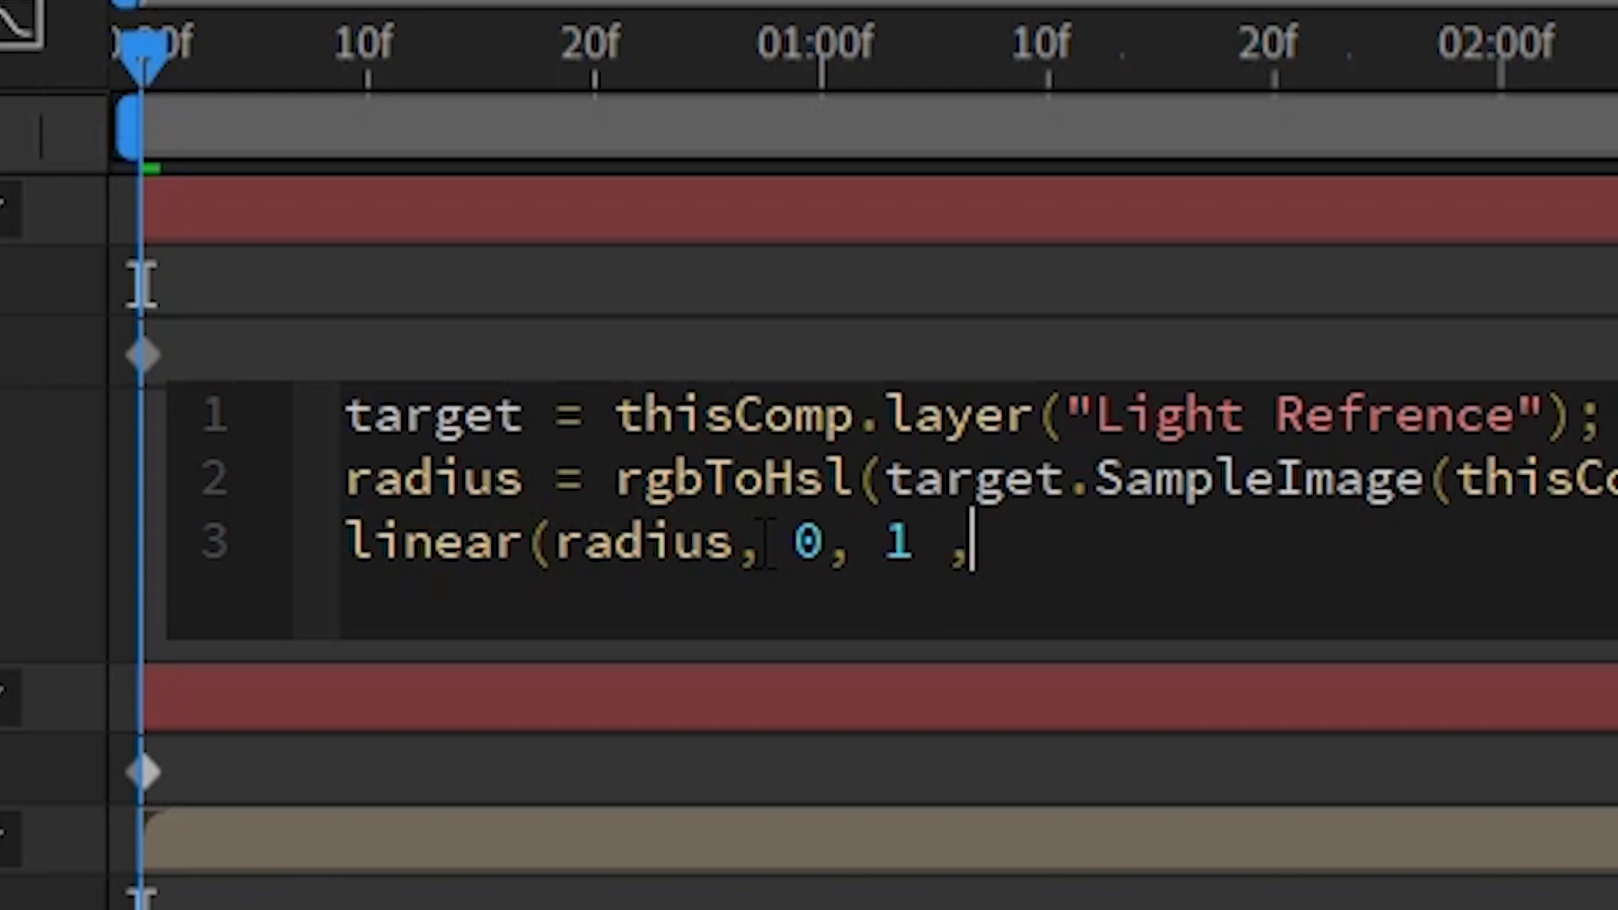
{"action": "type", "text": "0,"}
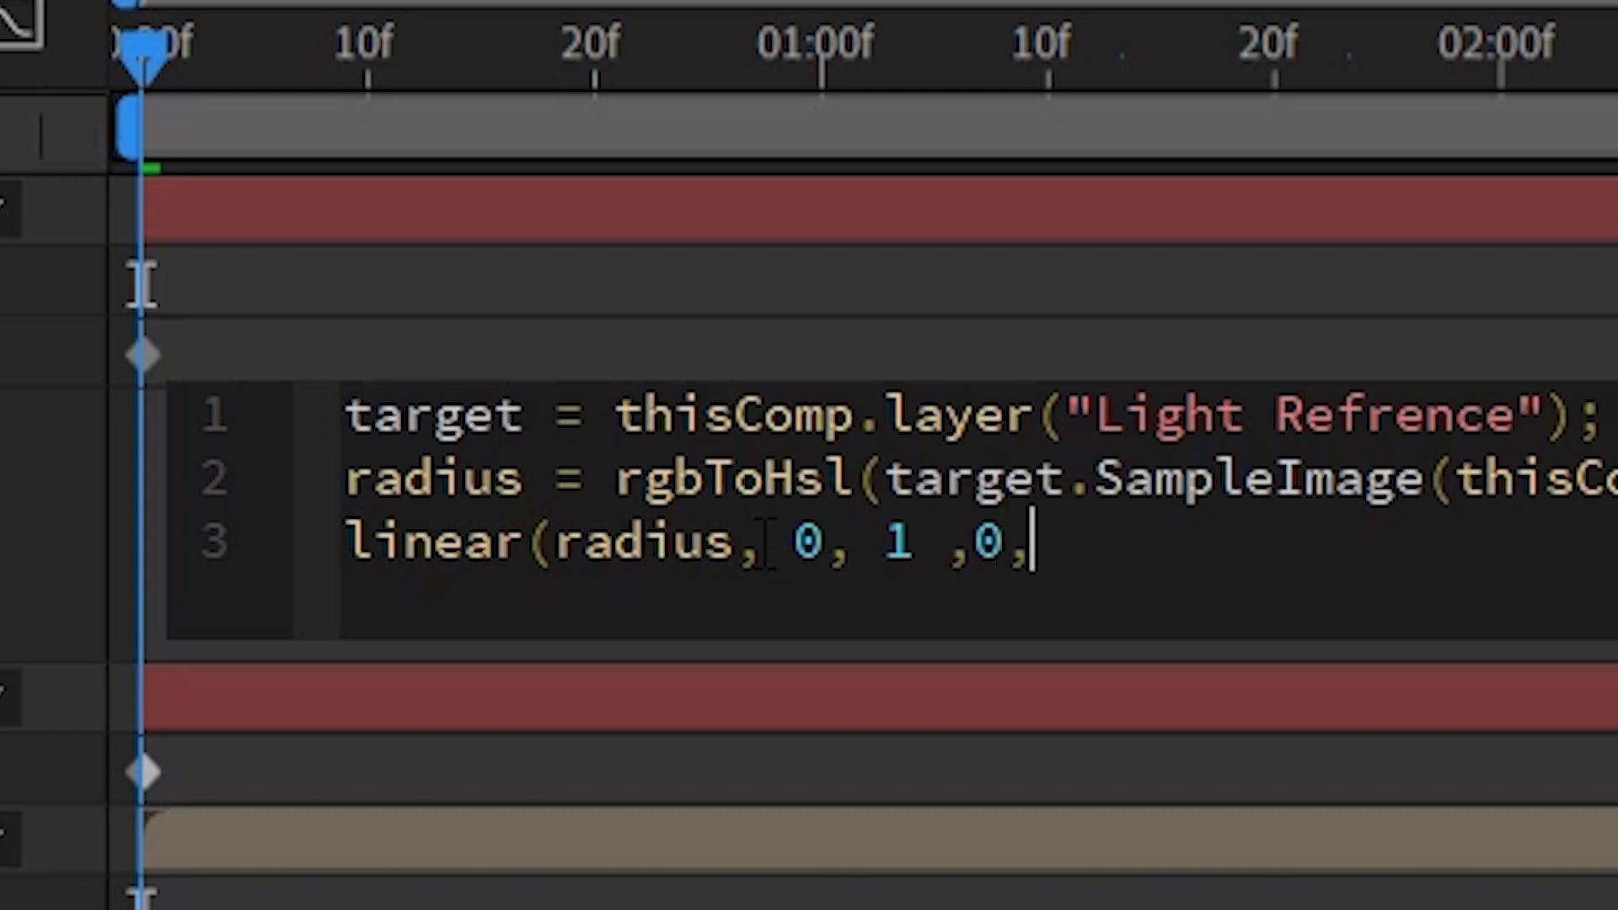
{"action": "type", "text": " 10"}
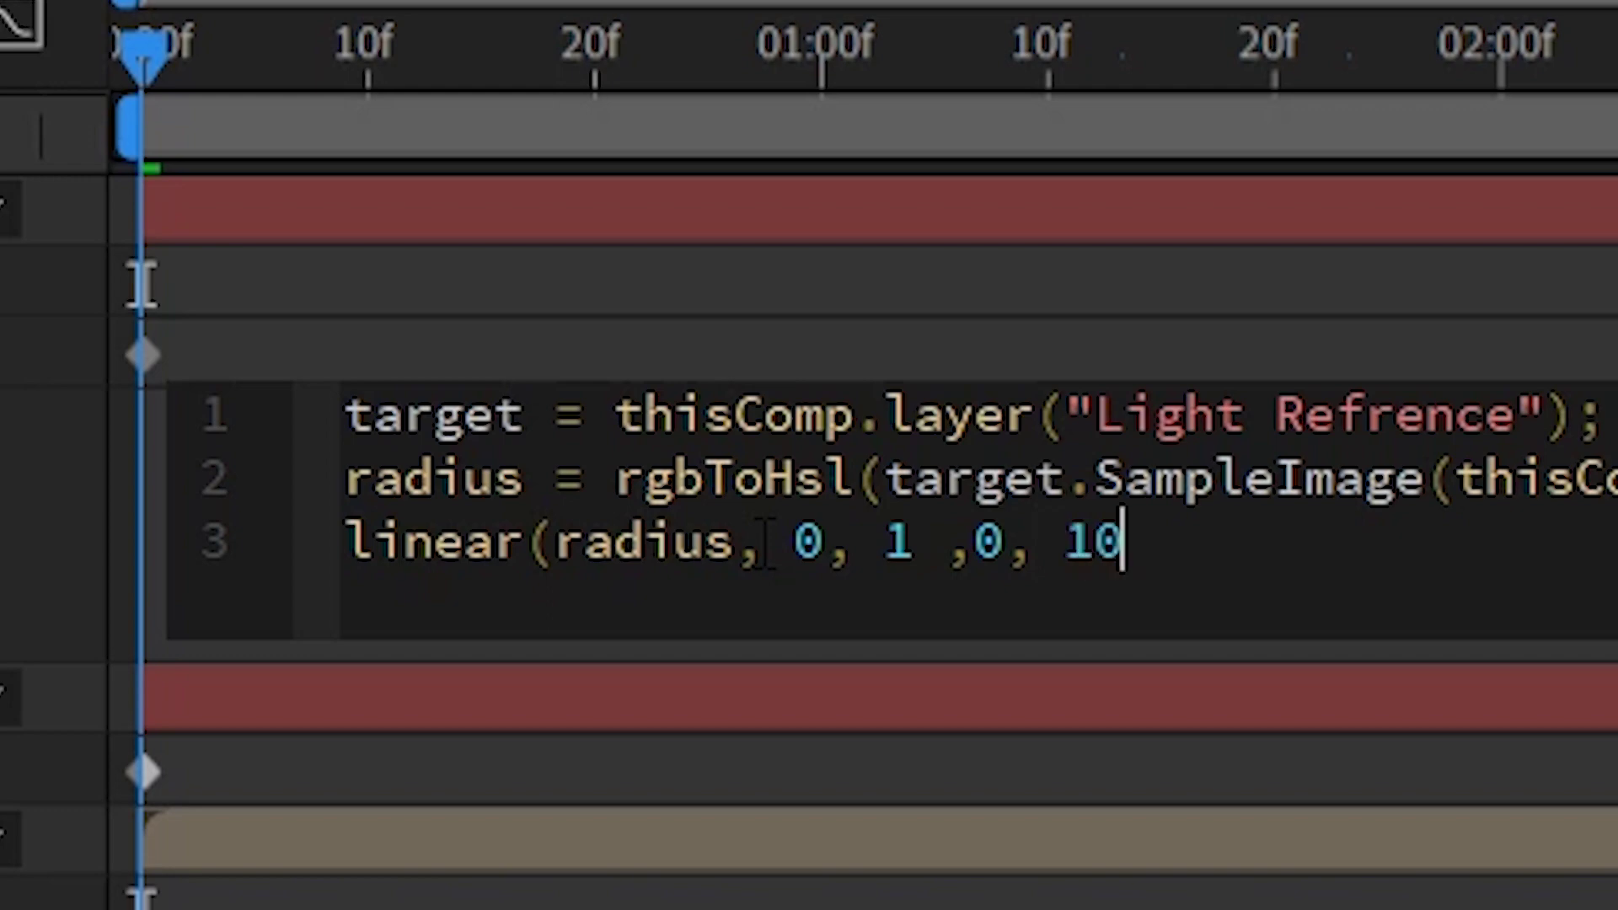
{"action": "type", "text": ");"}
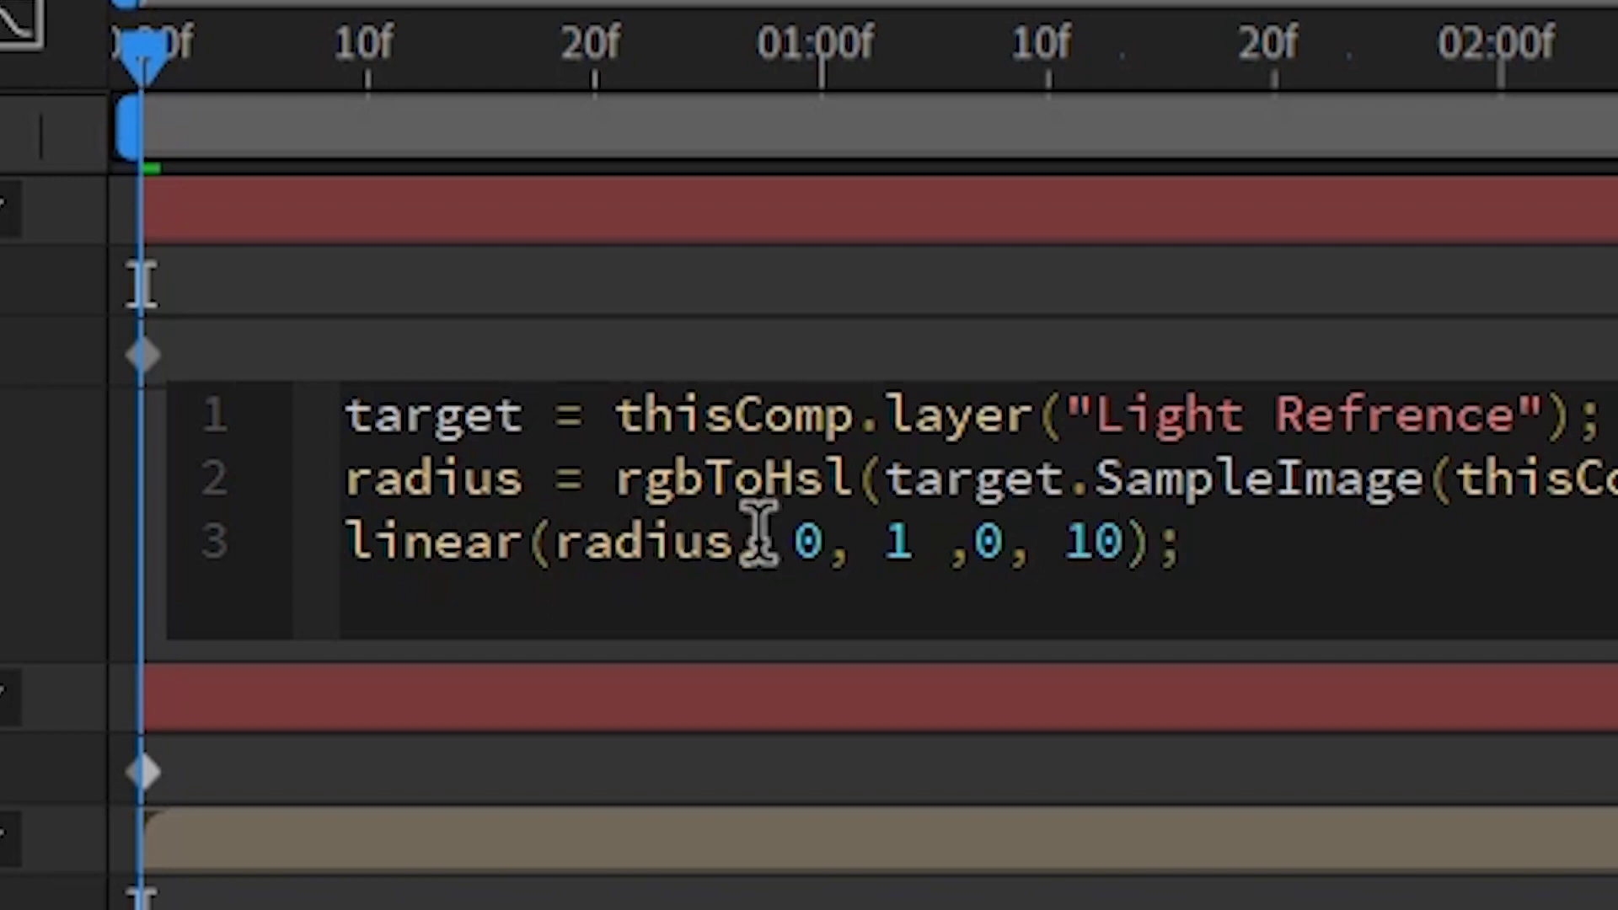
{"action": "key", "text": "KP_Enter"}
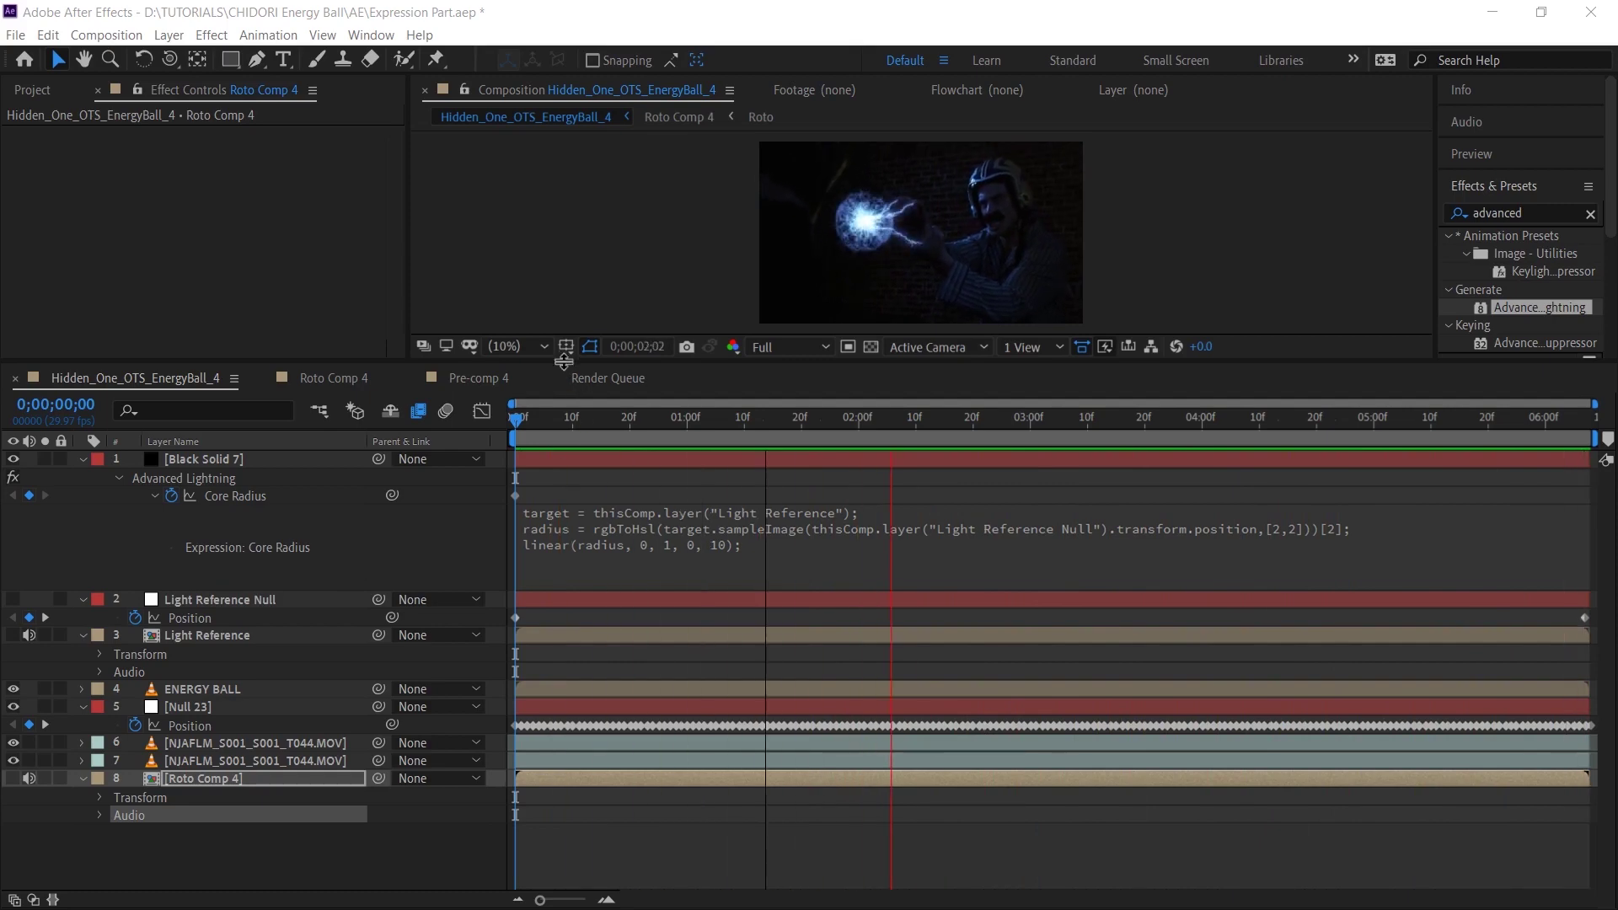
Enlarge the composition view to examine the lightning's thickness during playback.
{"action": "left_click_drag", "start_coordinate": [568, 359], "coordinate": [575, 602]}
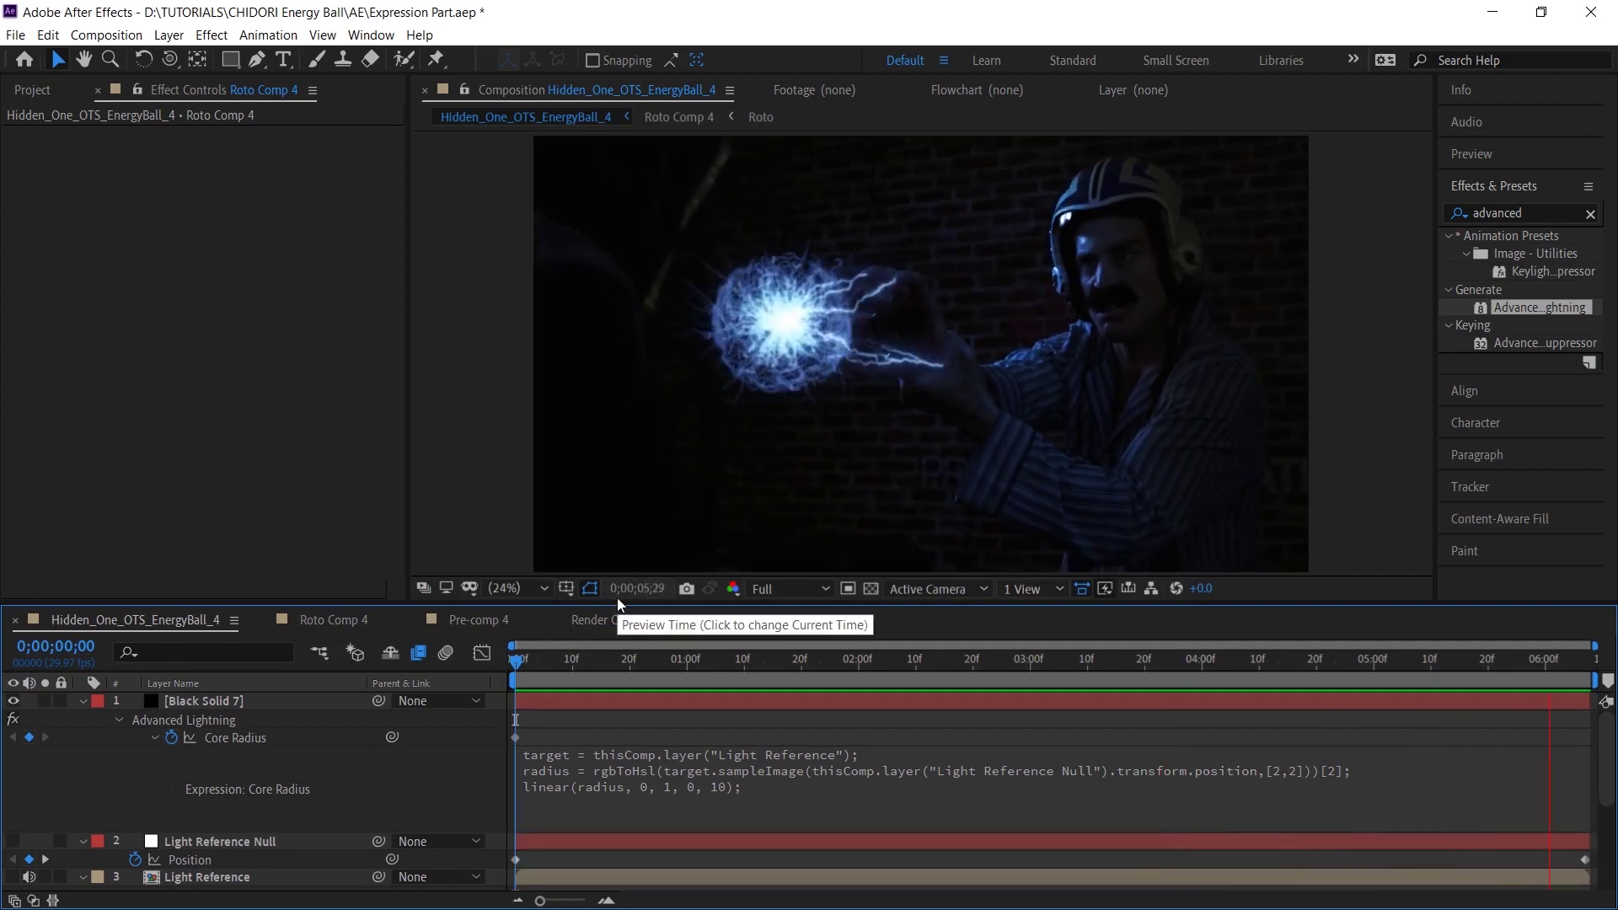
{"action": "left_click_drag", "start_coordinate": [617, 598], "coordinate": [612, 671]}
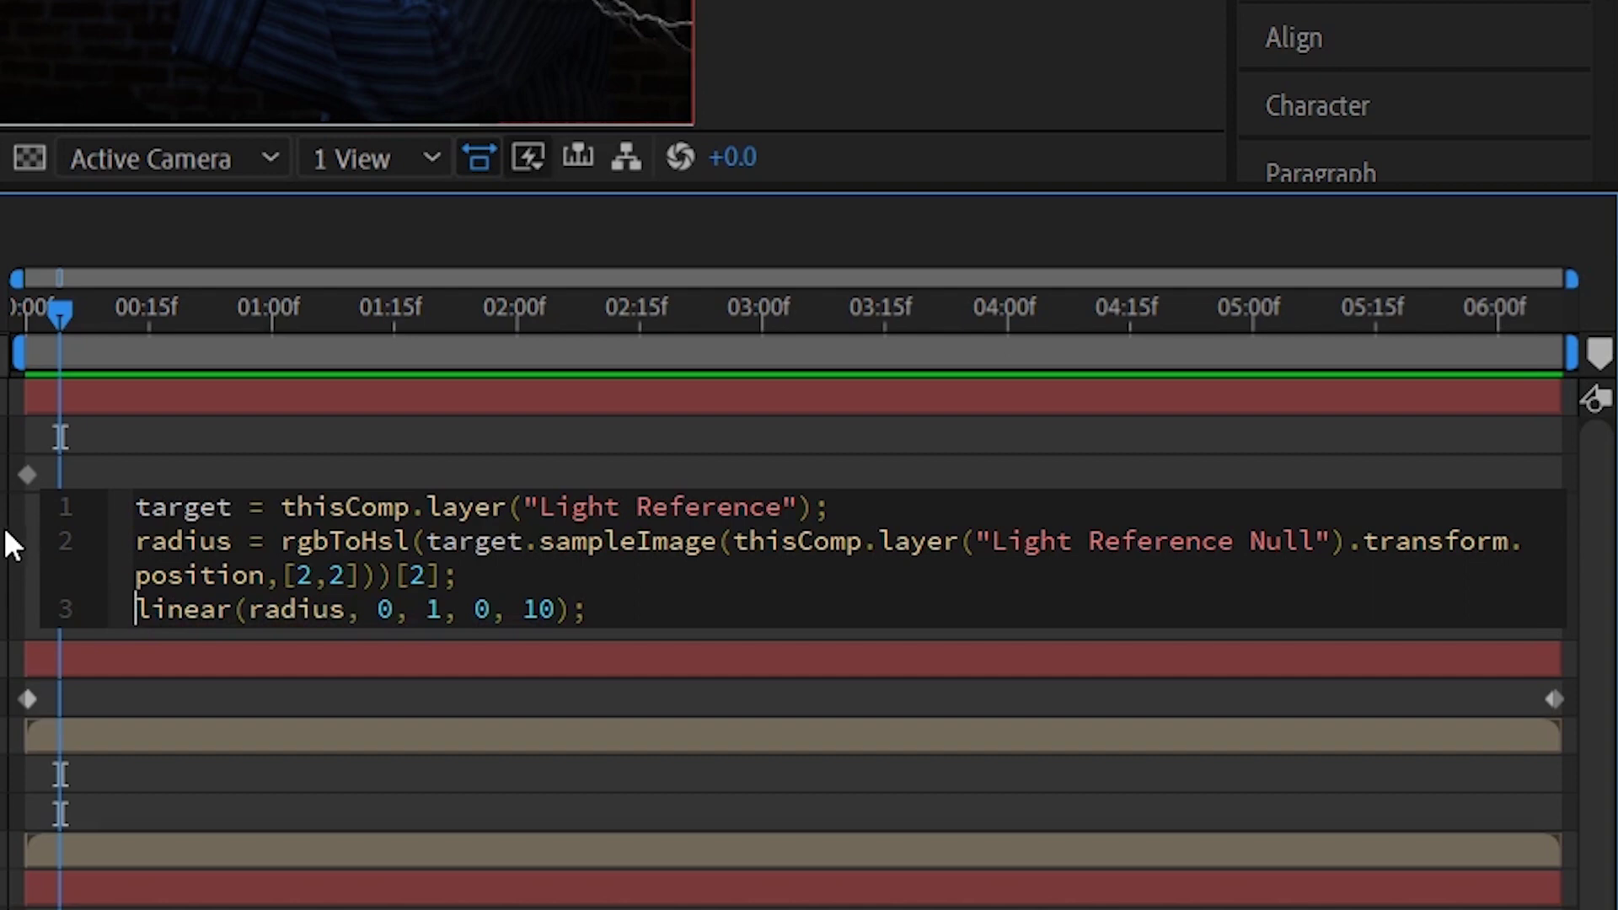
{"action": "left_click", "coordinate": [2, 332]}
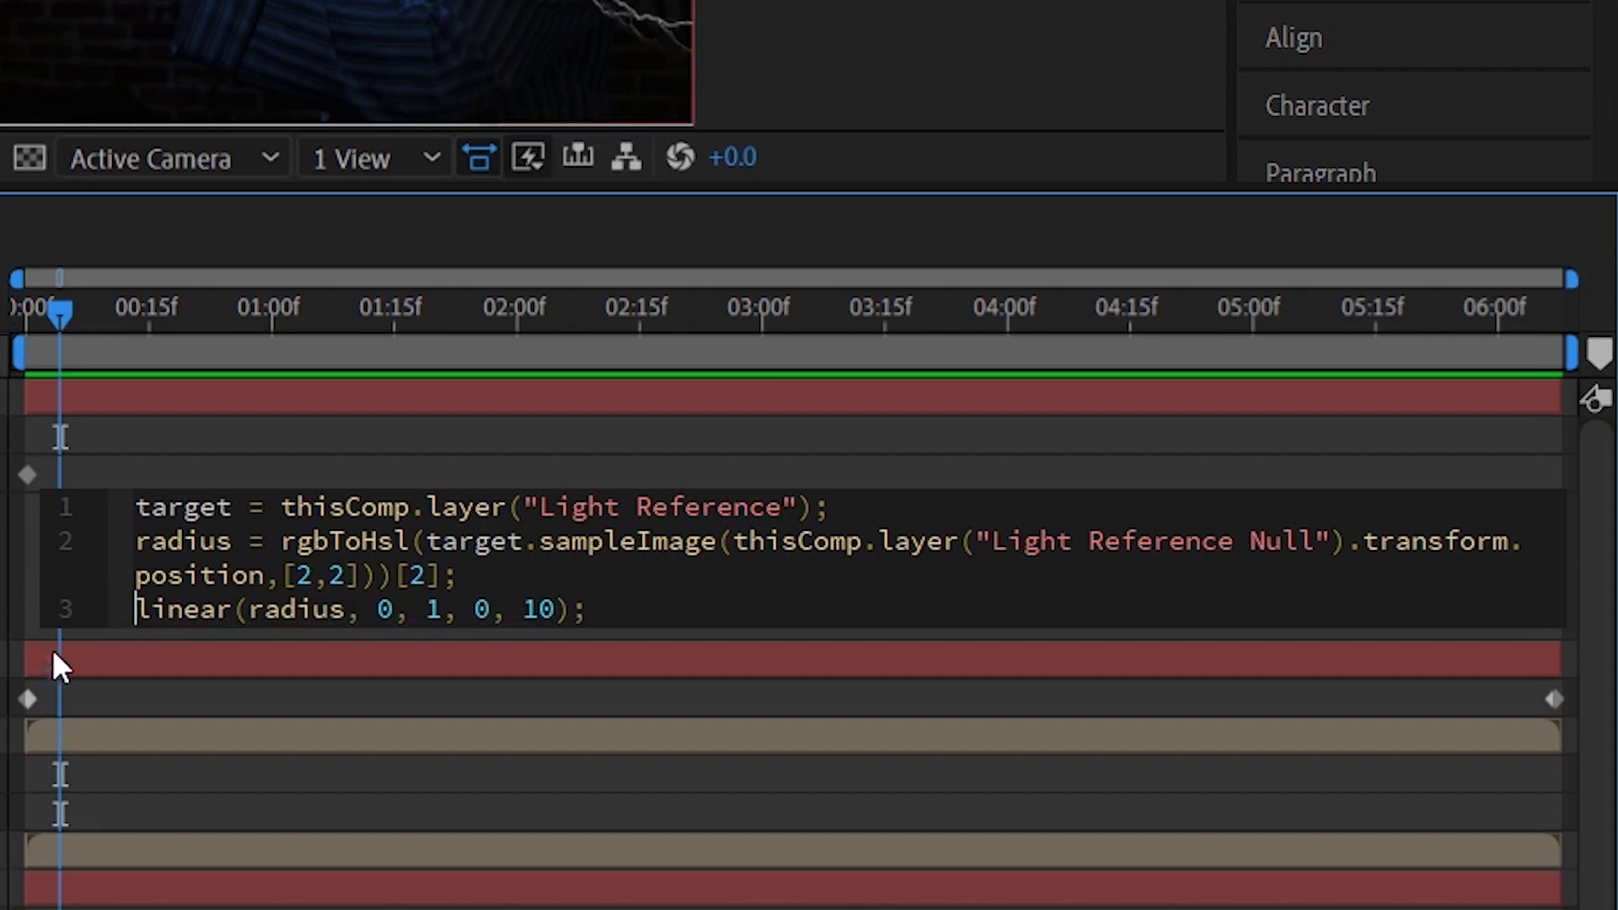